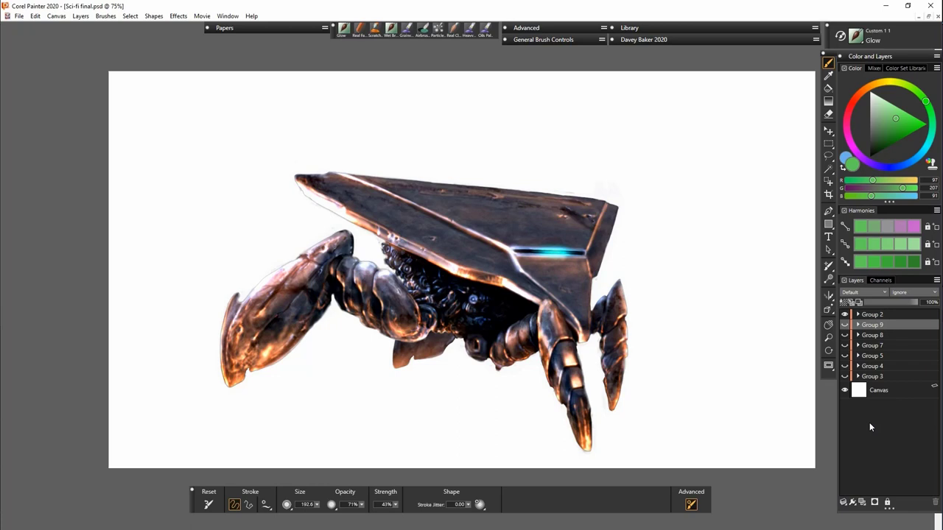
Step: Hide the crab robot in Group 2, then show and expand the floor grating's Group 3
left_click(844, 315)
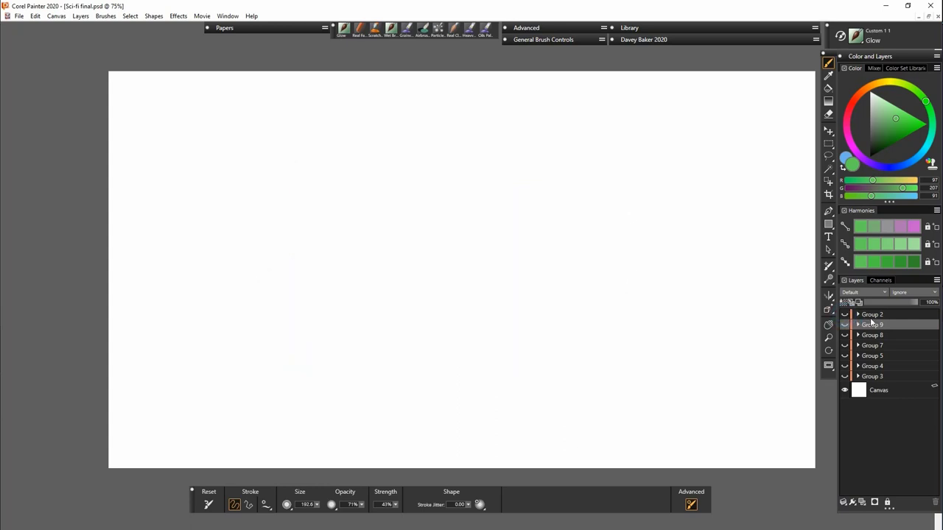
left_click(844, 376)
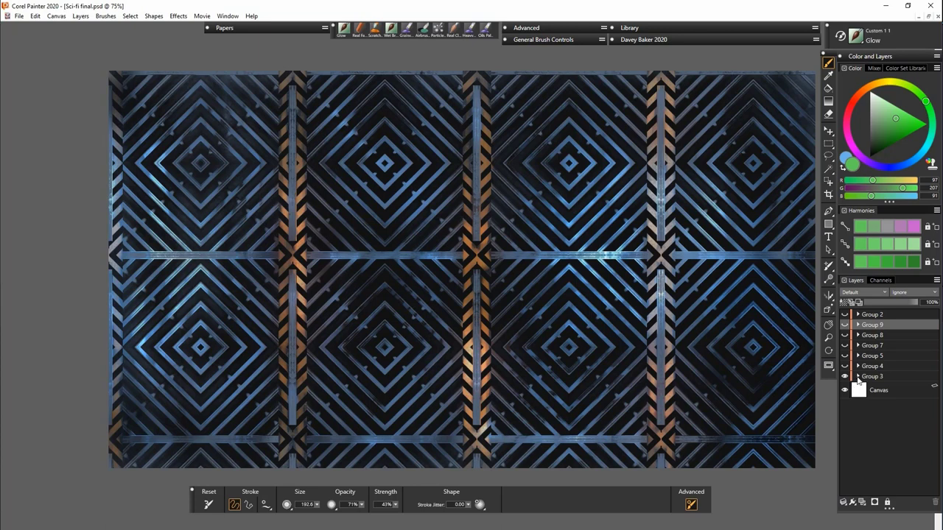
left_click(857, 376)
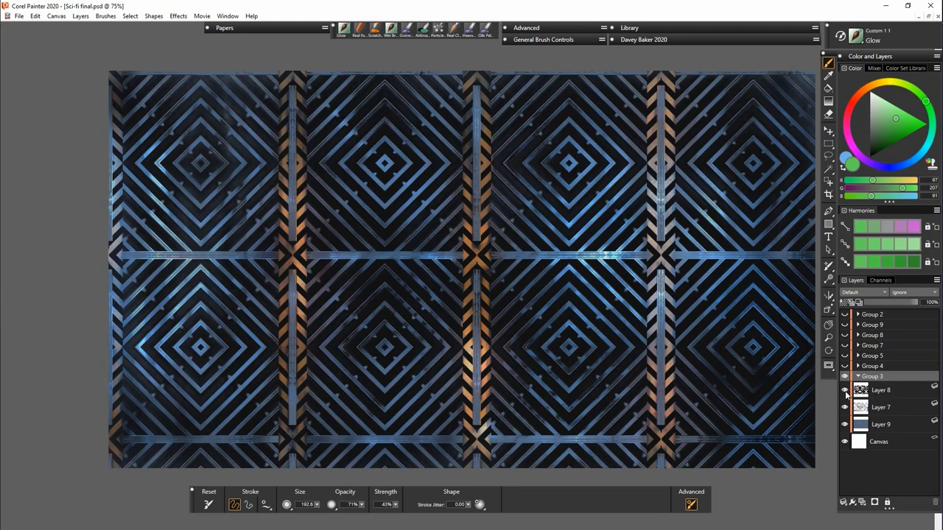
Step: Toggle Layers 8, 7 and 9 off and back on to compare the diamond floor grating
left_click(844, 390)
left_click(844, 408)
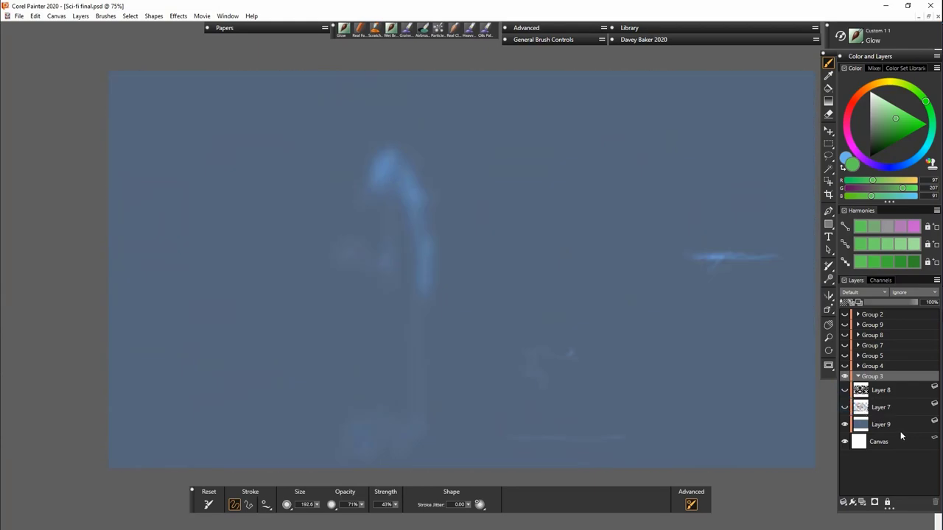
left_click(845, 425)
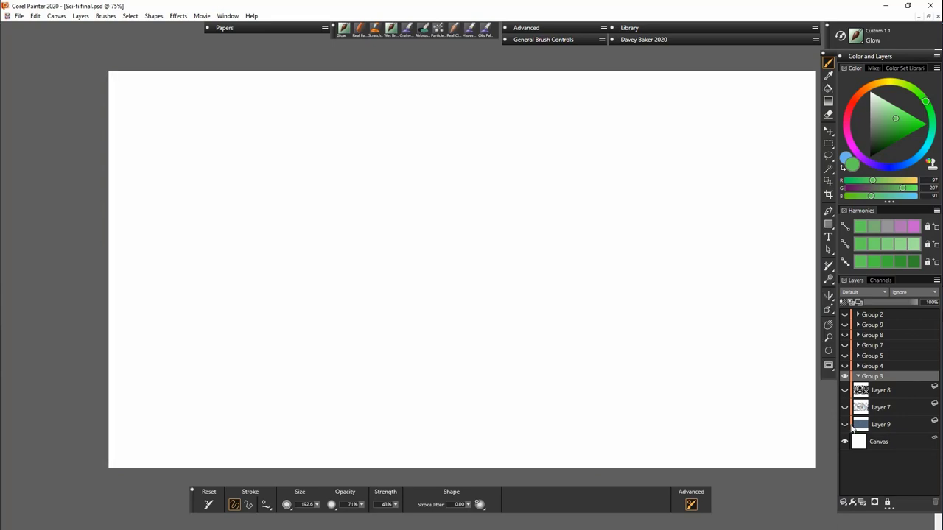
left_click(845, 425)
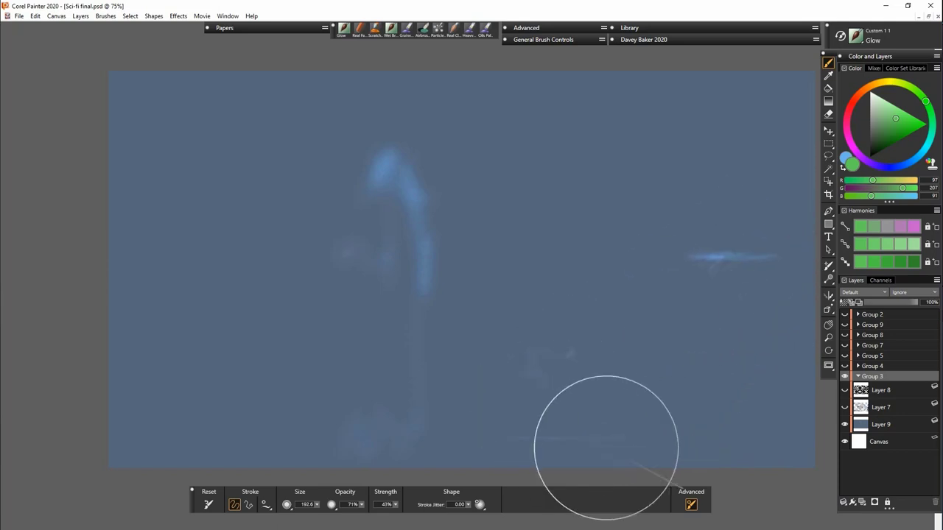
left_click(846, 409)
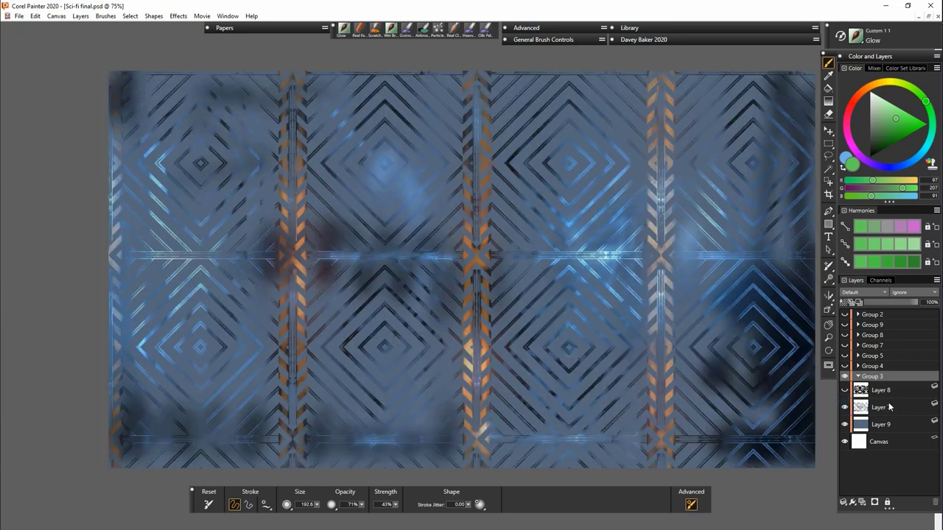
left_click(845, 392)
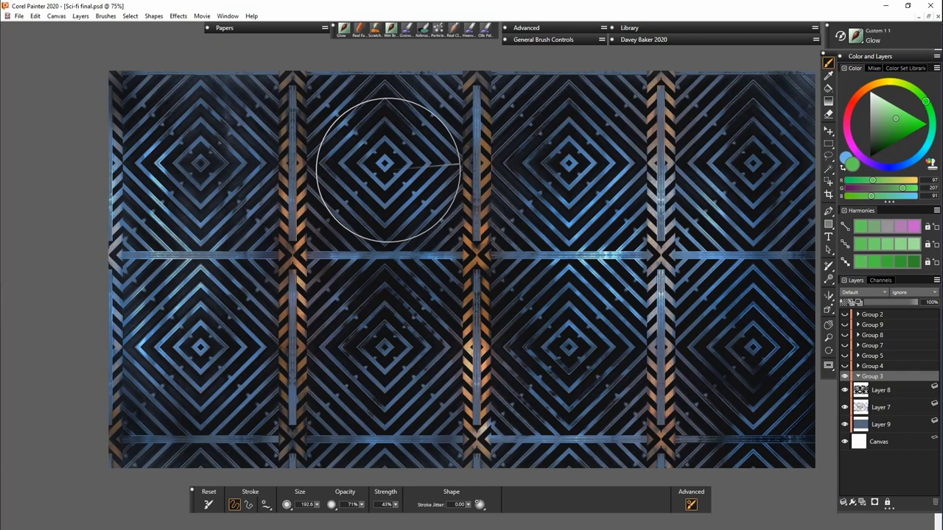
Step: Choose the Real Fat Chalk brush with the floor panels paper, and turn on Invert
left_click(278, 31)
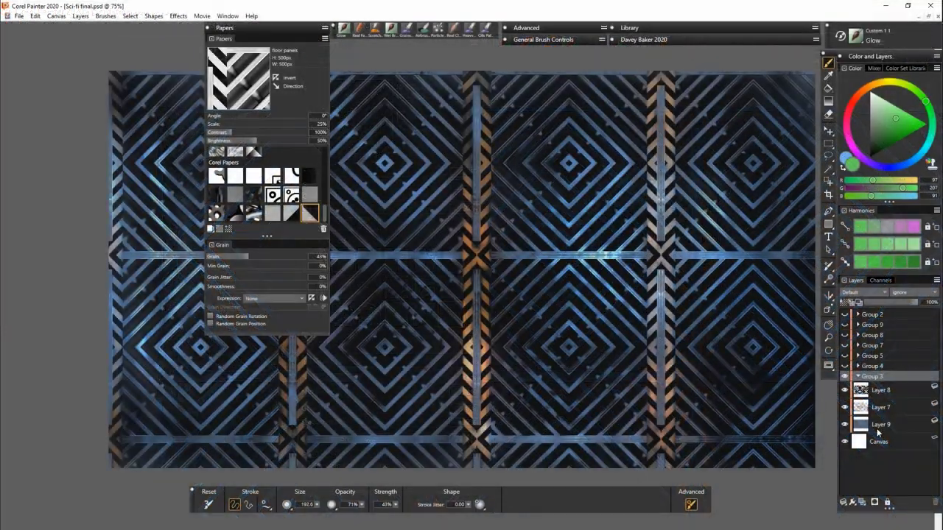
left_click(359, 29)
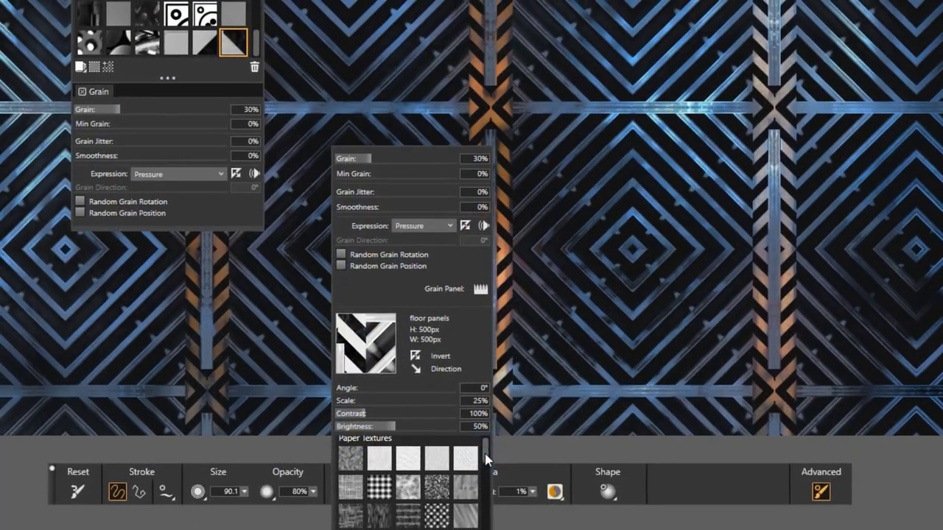
left_click_drag(486, 455, 489, 476)
scroll(472, 482, "down", 10)
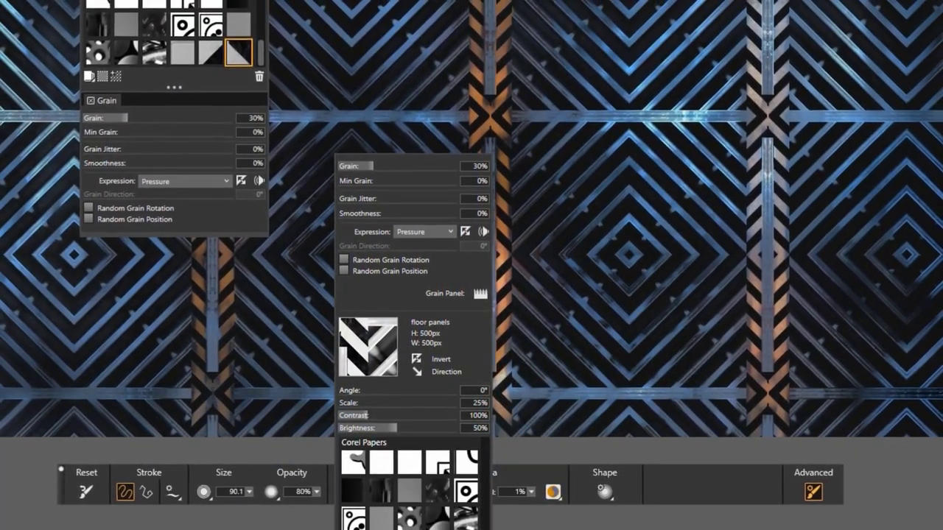
left_click(409, 524)
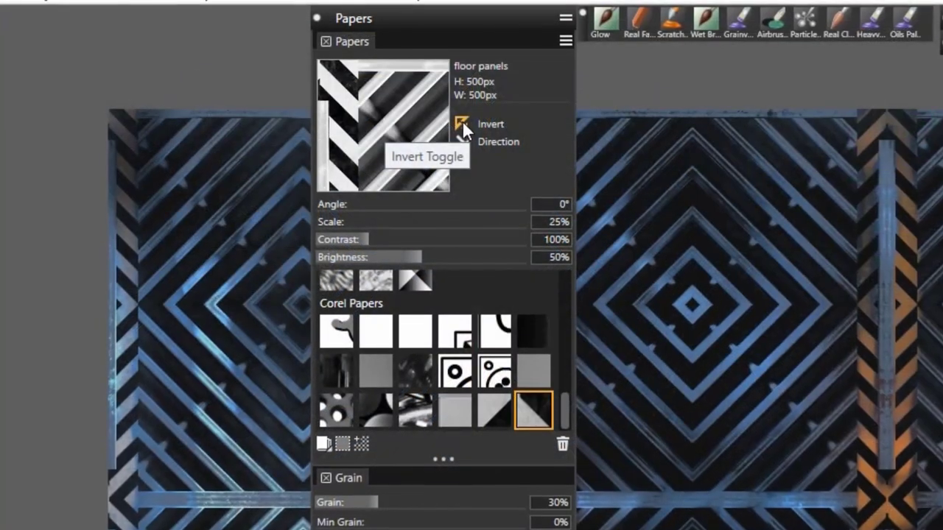
left_click(462, 122)
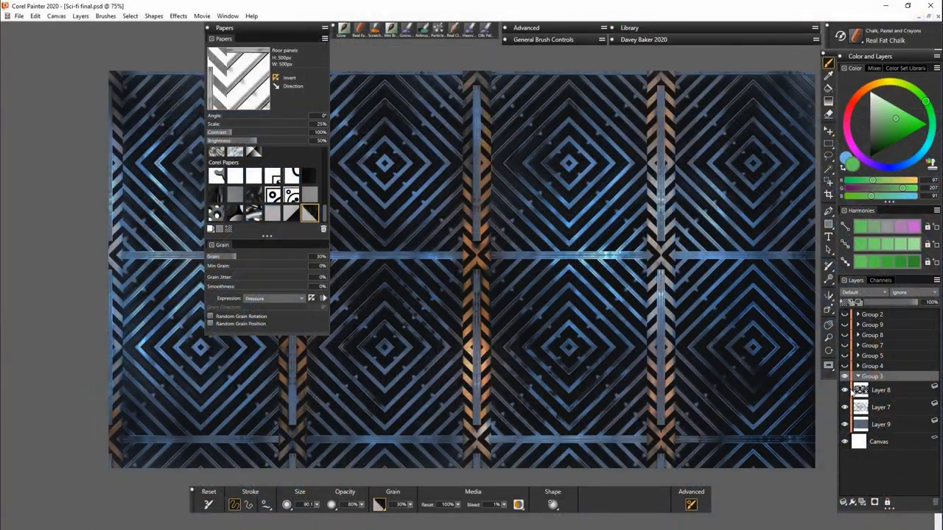
Step: Hide Layer 8, select Layer 7 and toggle it off and on to compare the floor
left_click(845, 390)
left_click(888, 413)
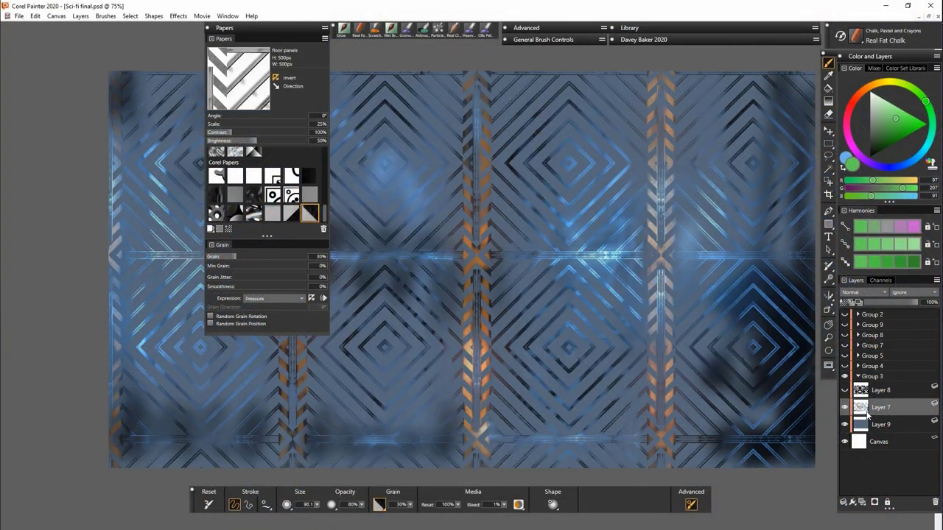
left_click(844, 410)
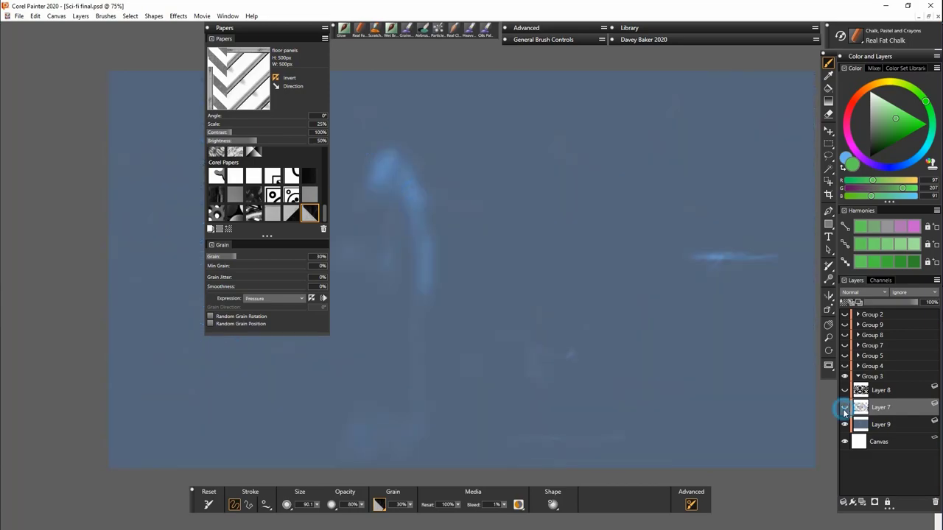
left_click(844, 408)
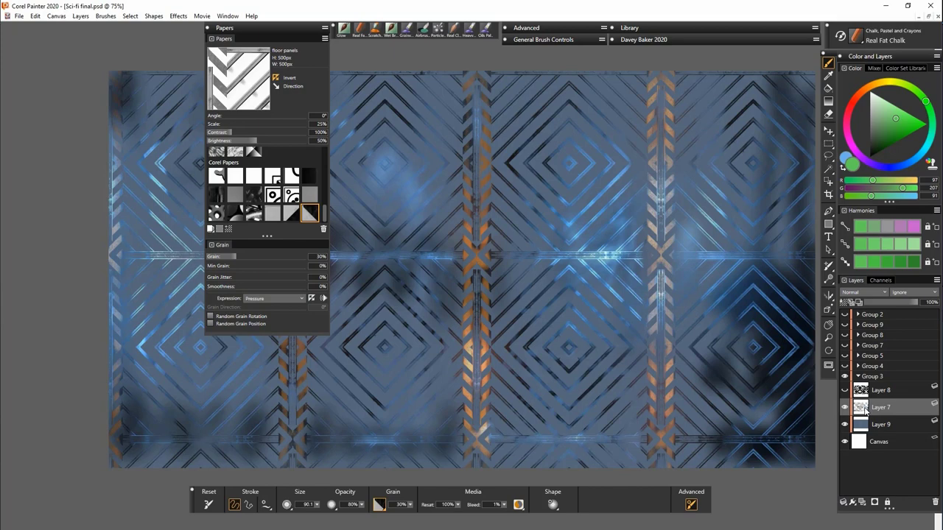
Step: Select Layer 8, turn off paper Invert, show Layer 8 and hide Layer 9
left_click(885, 392)
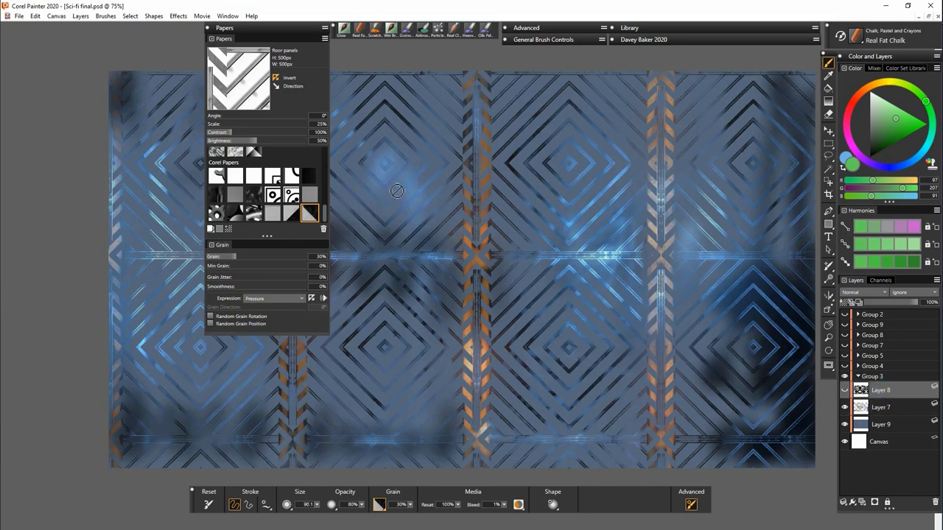
left_click(276, 80)
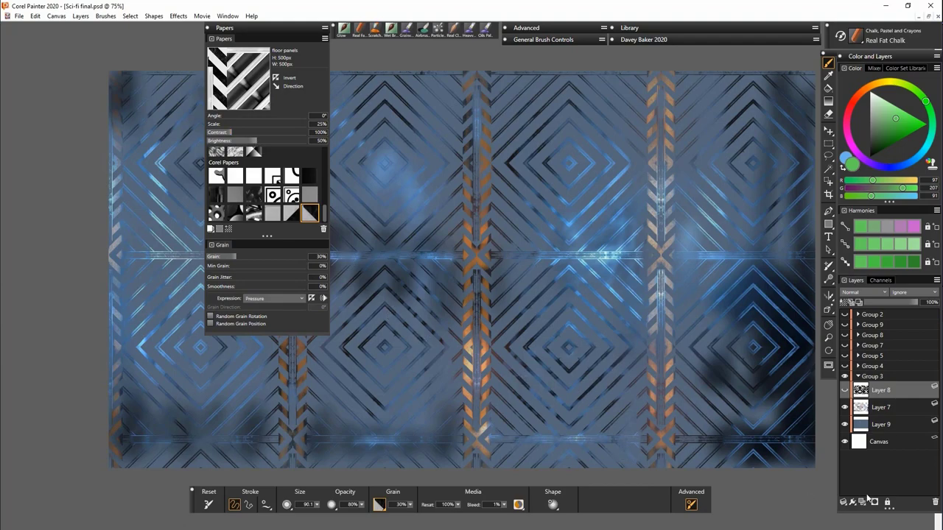
left_click(845, 392)
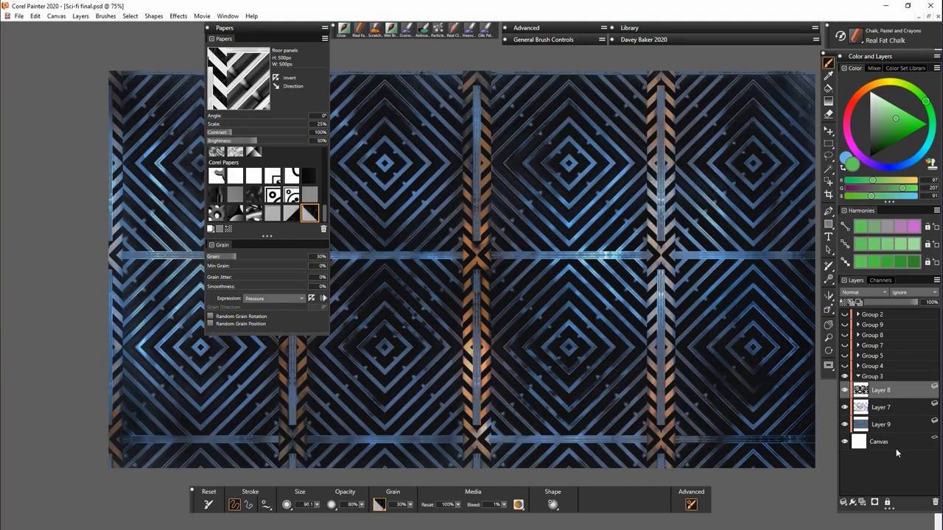
left_click(844, 425)
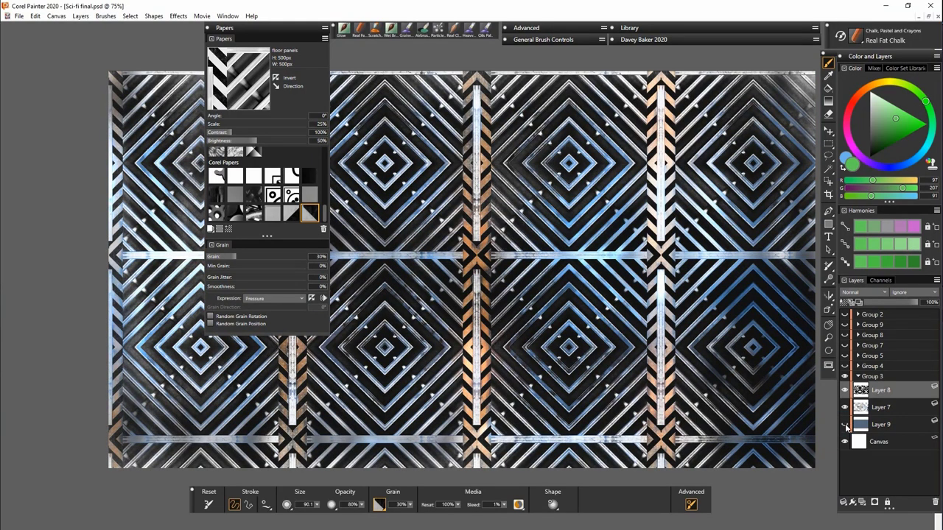
Step: Show Layer 9, toggle Layer 10 off and on, and show Layer 16's darker perforations
left_click(845, 426)
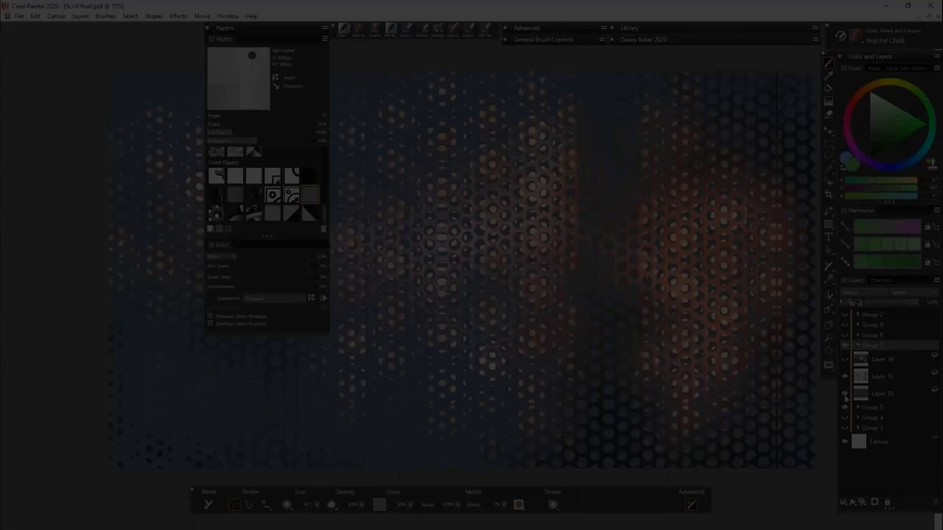
left_click(845, 394)
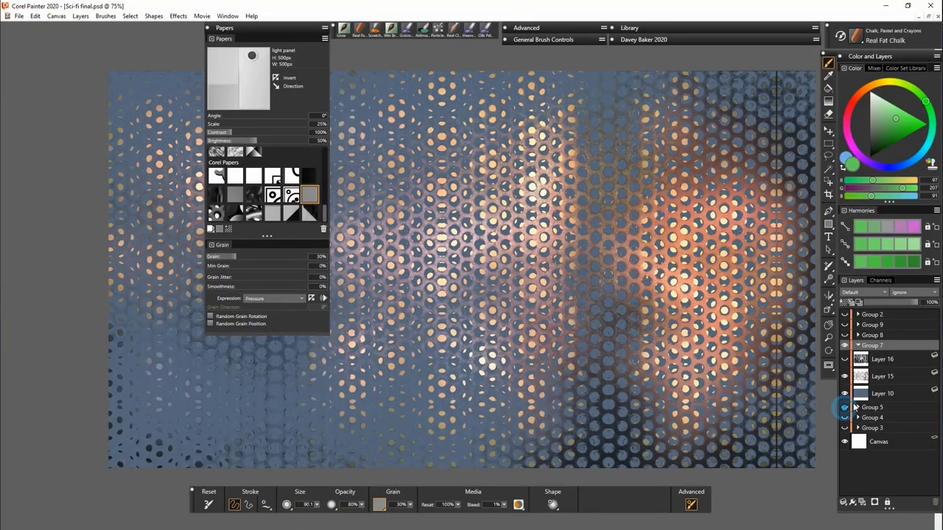
left_click(845, 394)
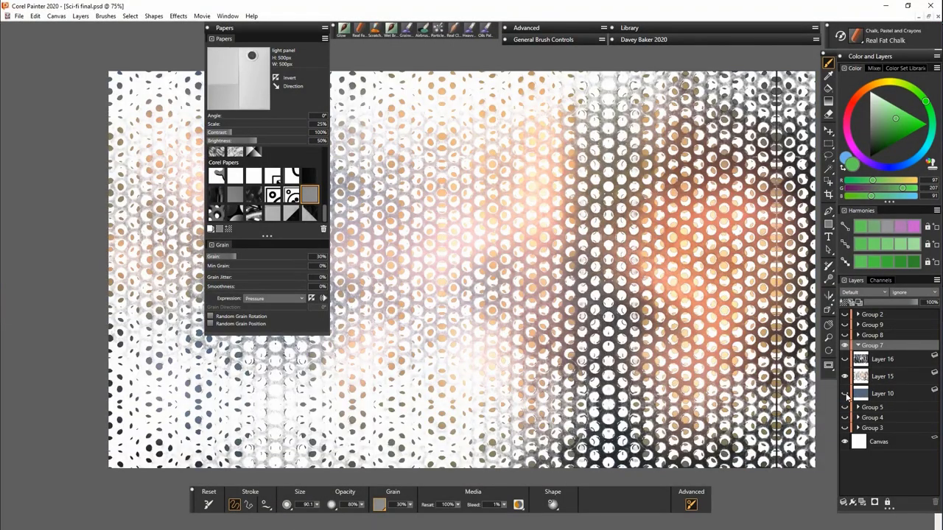
left_click(845, 394)
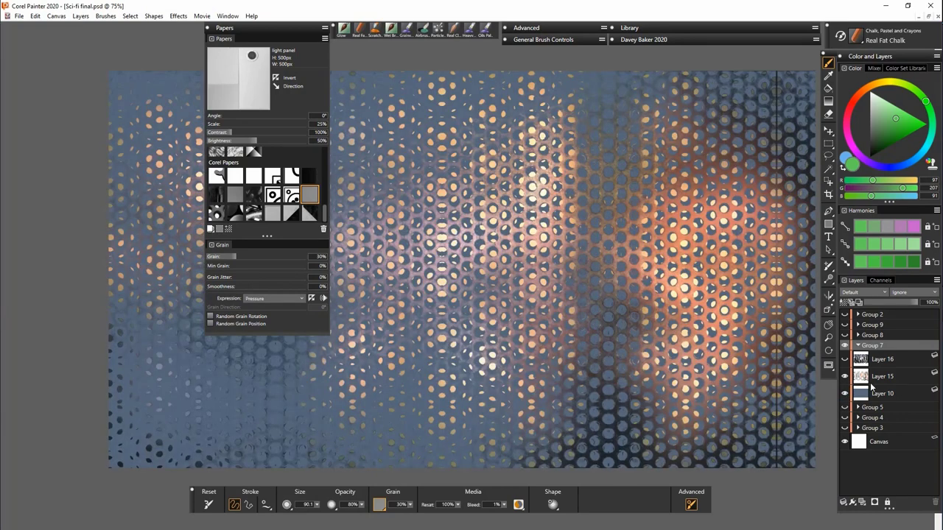
left_click(845, 360)
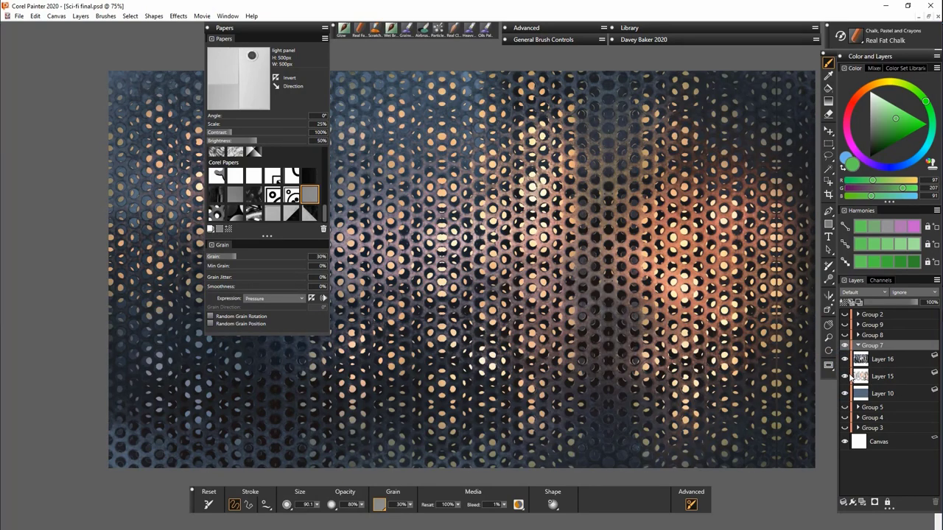
Step: Choose the Mesh 1 paper, toggle Invert on and off, and hide Layer 16
left_click(216, 213)
left_click(276, 79)
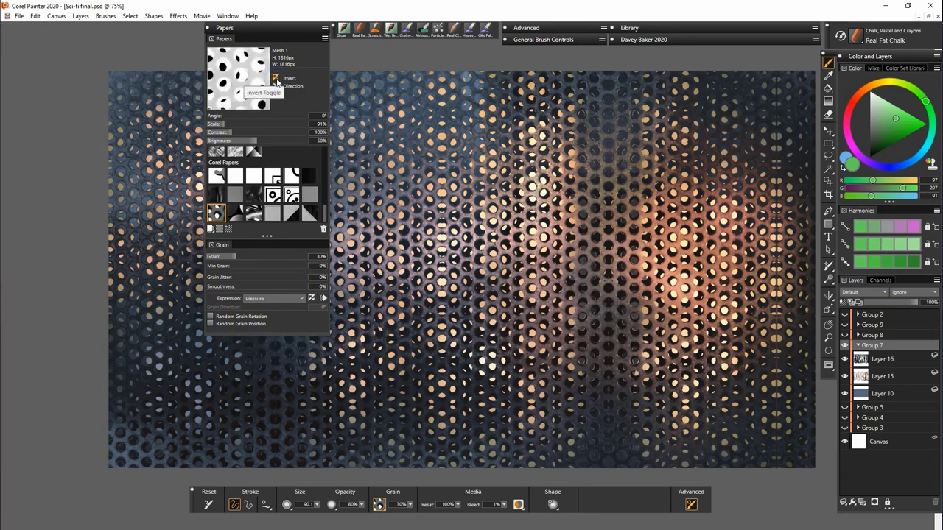
left_click(276, 79)
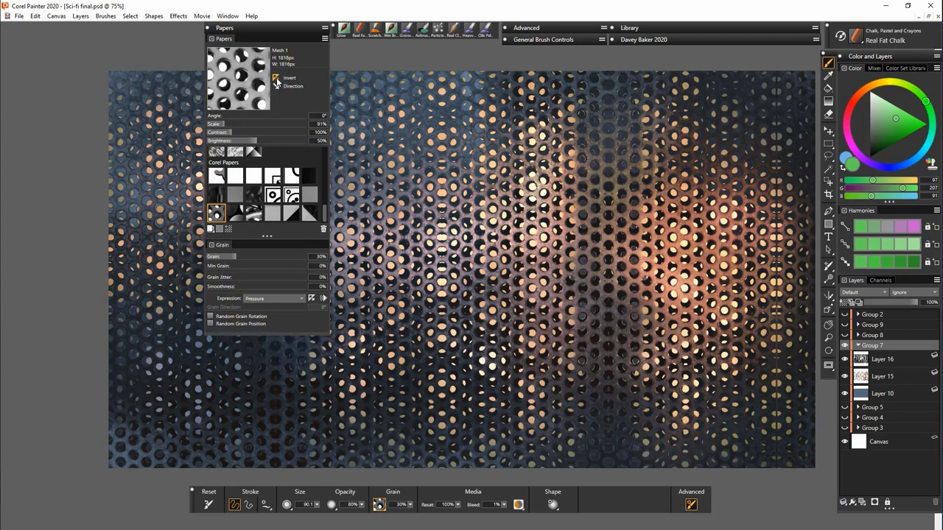
left_click(845, 359)
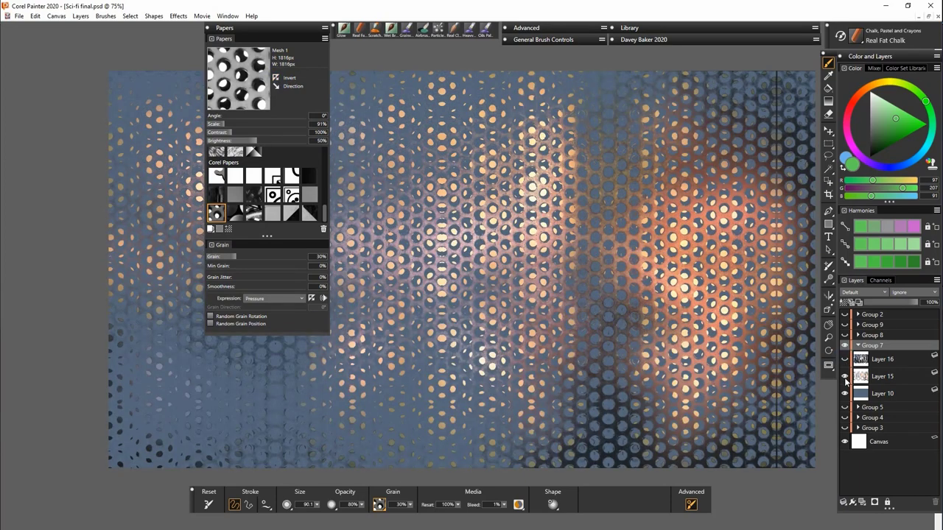
Step: Show Layer 16 instead of Layer 15, use inverted wires paper at 62% scale with a much larger brush
left_click(844, 376)
left_click(844, 359)
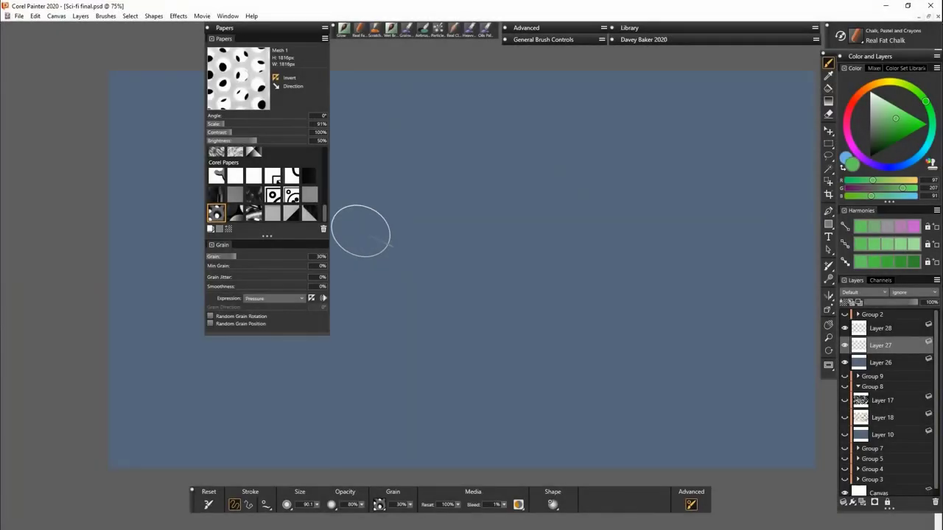
left_click(254, 215)
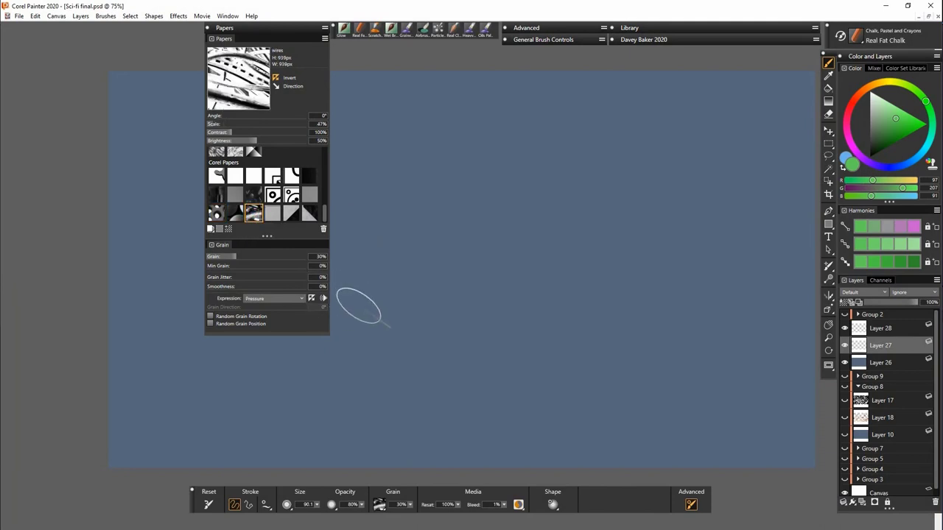
left_click(277, 79)
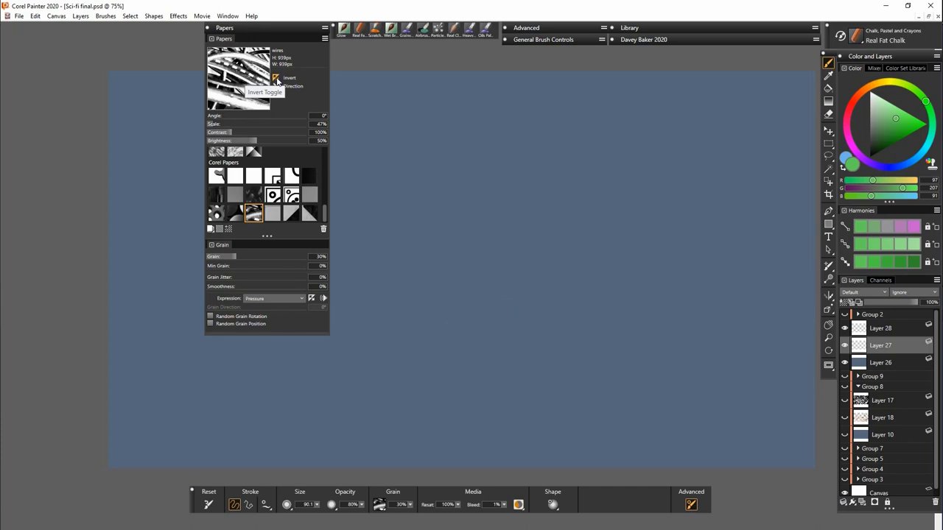
left_click(277, 80)
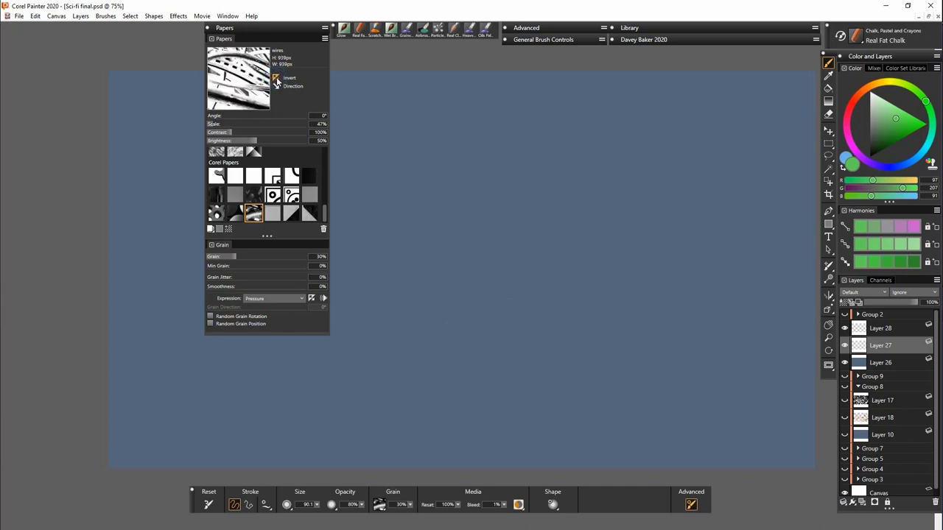
left_click(277, 79)
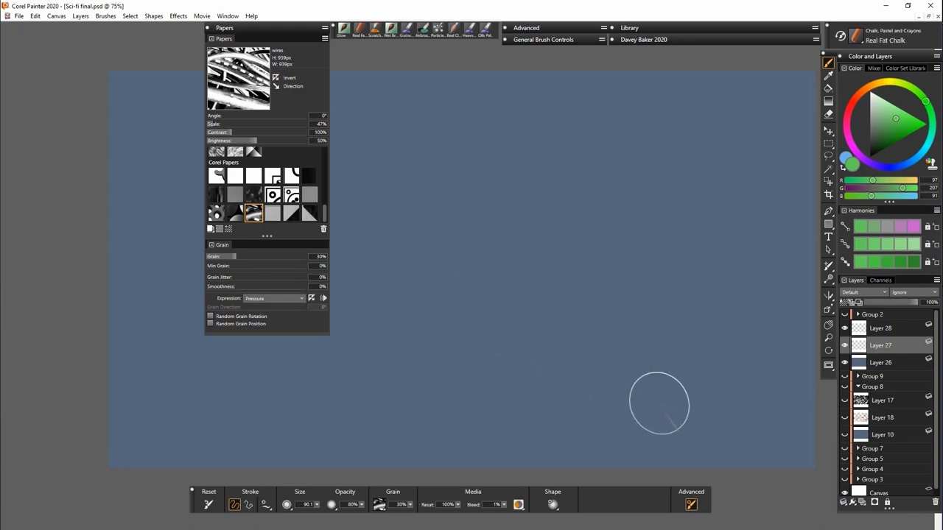
left_click_drag(317, 505, 333, 525)
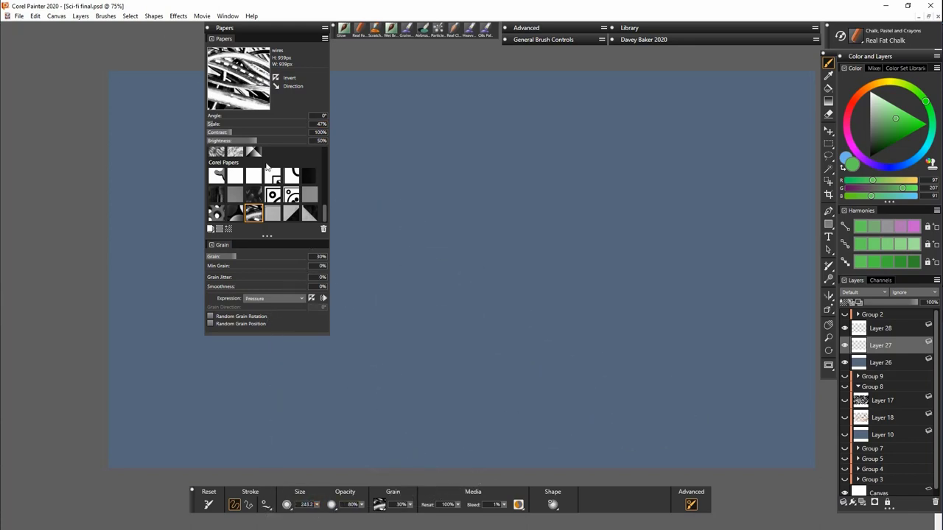
left_click_drag(218, 127, 215, 127)
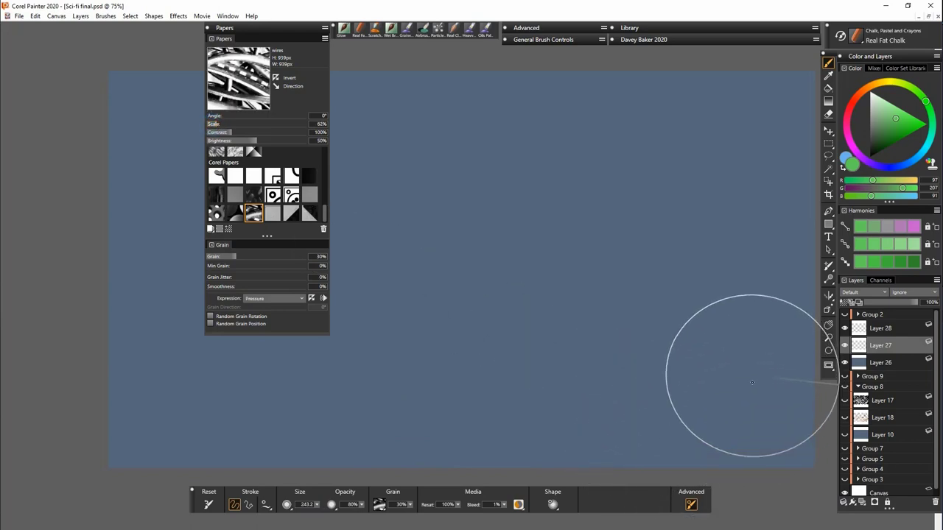
Step: Paint green wire texture across the lower right, right side and upper middle of the wall
mouse_move(751, 368)
left_mouse_down()
mouse_move(723, 414)
mouse_move(717, 439)
left_mouse_up()
mouse_move(555, 462)
left_mouse_down()
mouse_move(689, 383)
mouse_move(757, 292)
left_mouse_up()
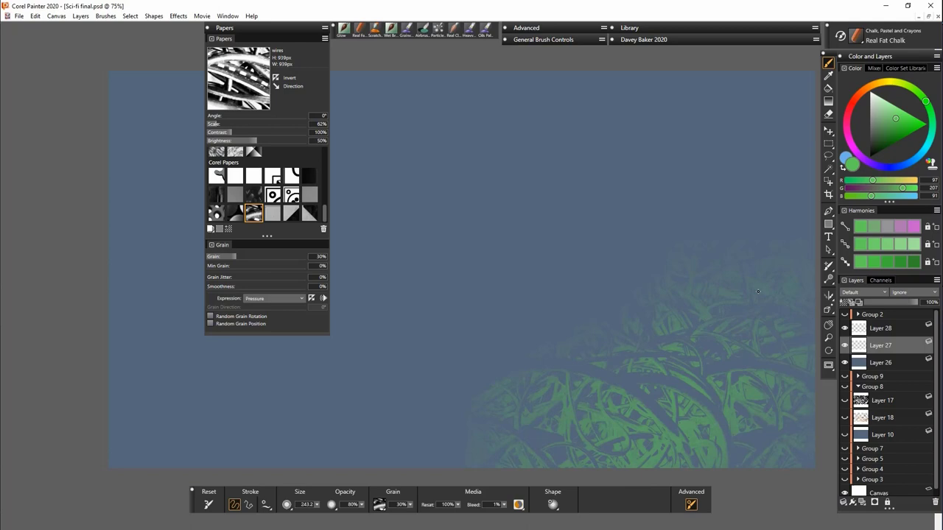
mouse_move(685, 381)
left_mouse_down()
mouse_move(511, 400)
mouse_move(366, 457)
mouse_move(518, 327)
mouse_move(716, 209)
mouse_move(736, 155)
mouse_move(773, 135)
mouse_move(783, 217)
mouse_move(658, 98)
mouse_move(504, 217)
mouse_move(497, 334)
mouse_move(486, 97)
mouse_move(300, 446)
mouse_move(176, 431)
mouse_move(159, 162)
mouse_move(136, 83)
mouse_move(352, 114)
mouse_move(449, 164)
mouse_move(259, 414)
mouse_move(518, 246)
mouse_move(555, 336)
mouse_move(703, 355)
mouse_move(620, 331)
left_mouse_up()
mouse_move(579, 191)
left_mouse_down()
mouse_move(626, 84)
mouse_move(787, 279)
mouse_move(803, 412)
left_mouse_up()
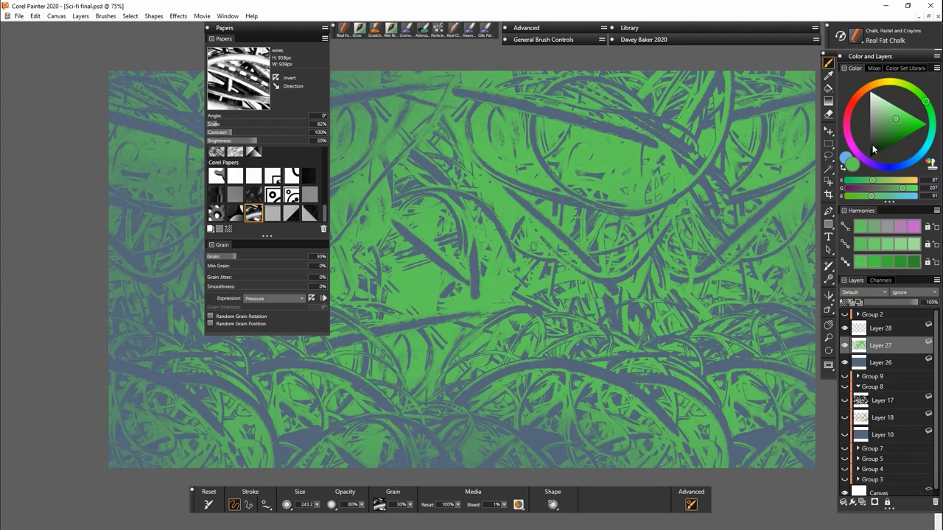
Step: Pick a near-black colour and paint dark strokes over the lower and centre wire texture
left_click_drag(873, 150, 872, 154)
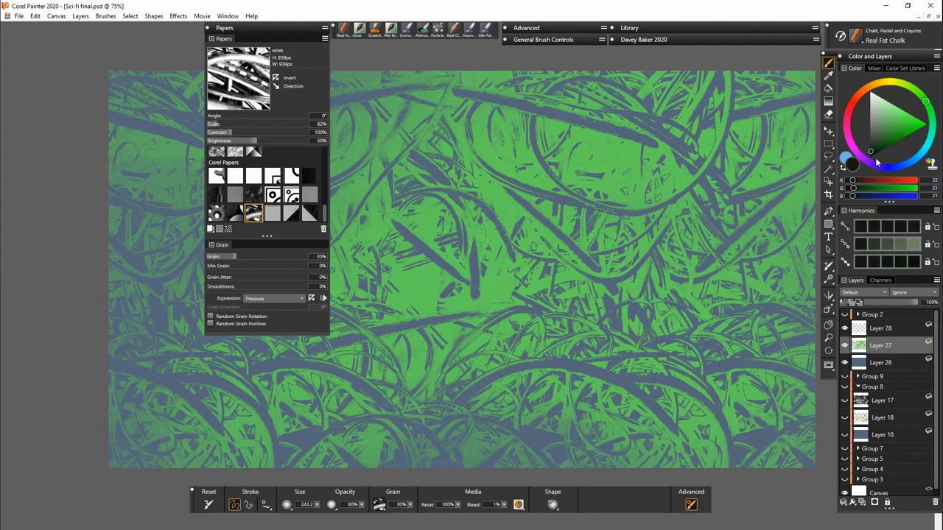
mouse_move(685, 438)
left_mouse_down()
mouse_move(641, 431)
mouse_move(611, 454)
mouse_move(780, 397)
mouse_move(560, 413)
mouse_move(737, 221)
mouse_move(420, 450)
mouse_move(192, 442)
mouse_move(135, 218)
mouse_move(353, 132)
mouse_move(663, 147)
mouse_move(786, 278)
mouse_move(467, 452)
mouse_move(154, 381)
mouse_move(147, 442)
left_mouse_up()
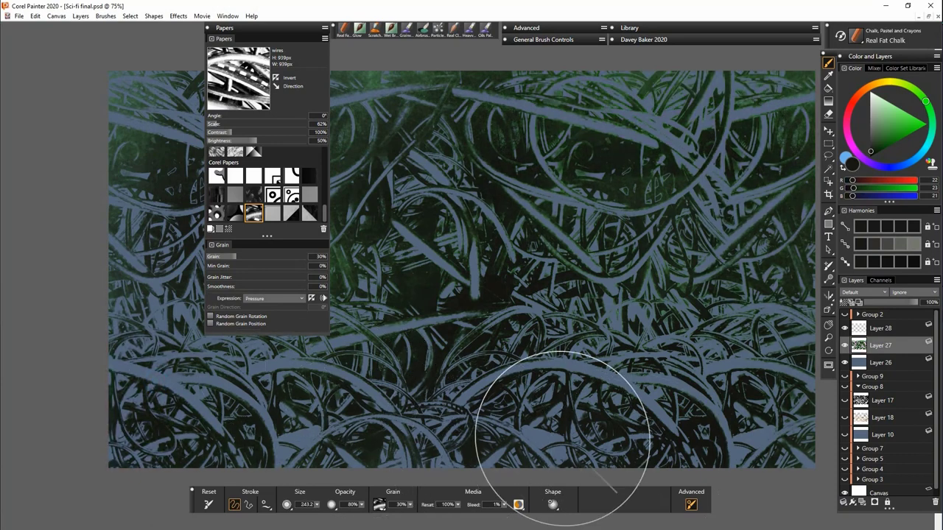
mouse_move(562, 438)
left_mouse_down()
mouse_move(486, 381)
mouse_move(463, 322)
left_mouse_up()
mouse_move(726, 420)
left_mouse_down()
mouse_move(665, 358)
mouse_move(678, 320)
mouse_move(657, 296)
left_mouse_up()
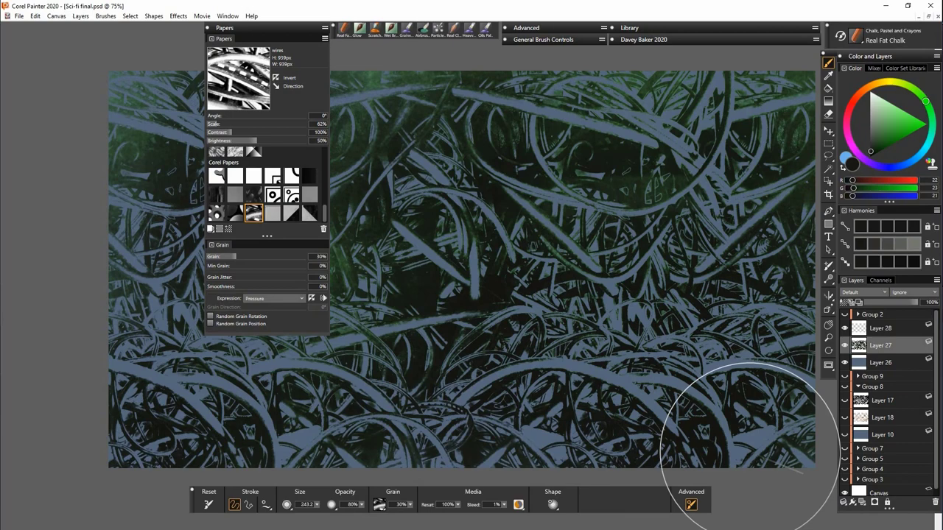
Step: On Layer 28, invert the paper and paint saturated orange highlights along the lower and upper-right wires
left_click(884, 331)
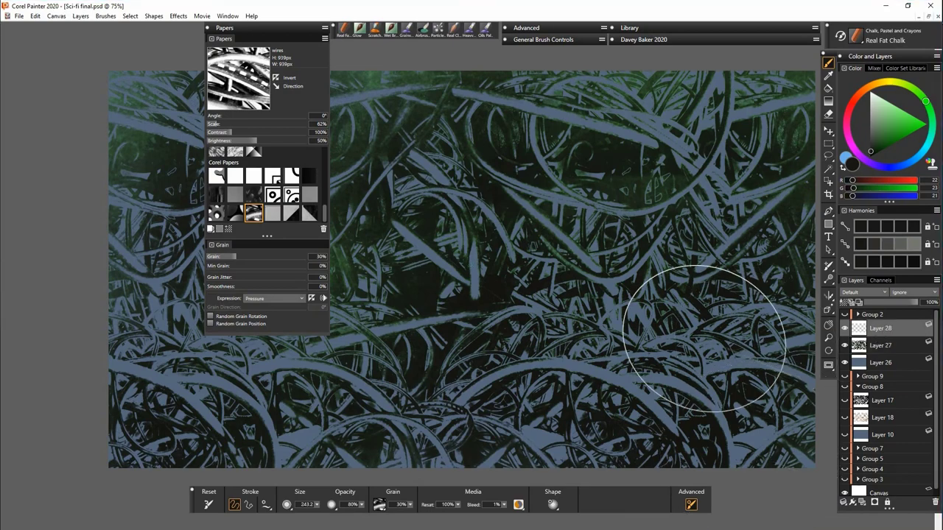
left_click(275, 78)
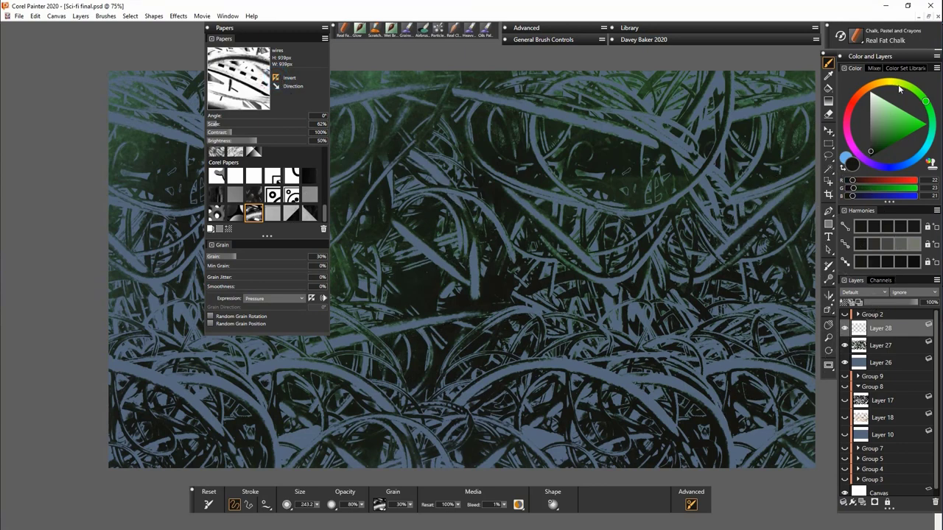
left_click(867, 94)
left_click(897, 122)
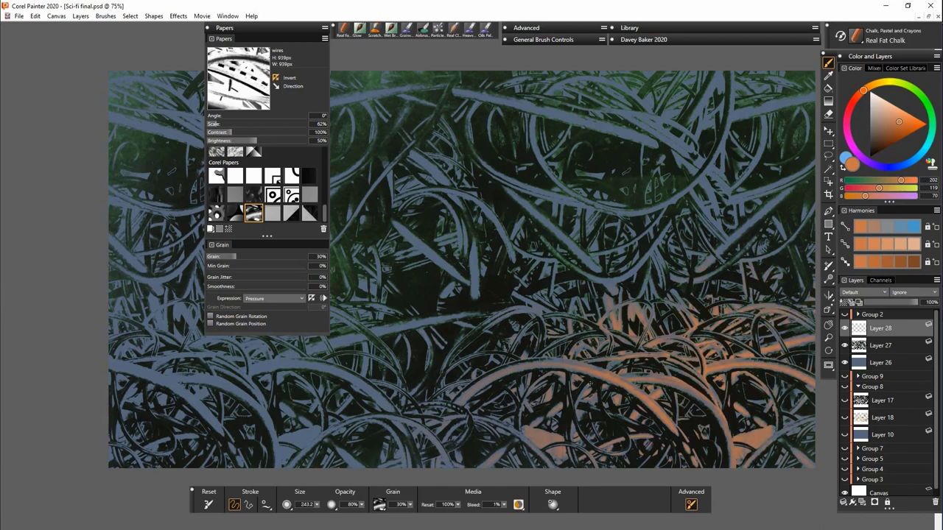
mouse_move(589, 383)
left_mouse_down()
mouse_move(532, 397)
mouse_move(543, 380)
mouse_move(374, 400)
mouse_move(279, 379)
mouse_move(211, 384)
mouse_move(327, 439)
mouse_move(209, 359)
left_mouse_up()
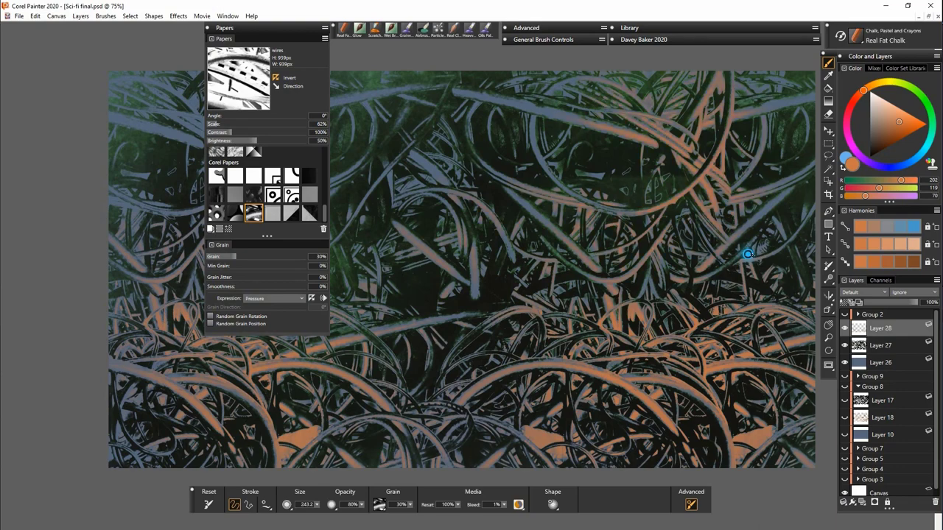
mouse_move(747, 252)
left_mouse_down()
mouse_move(784, 122)
mouse_move(759, 169)
mouse_move(513, 102)
left_mouse_up()
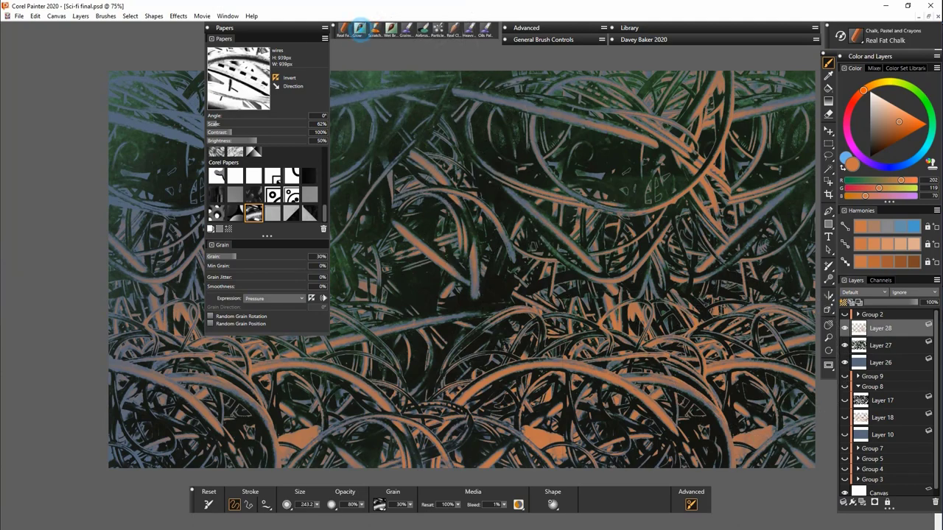
Step: Brighten the lower-middle and right-side orange wires with the Glow brush, then add Layer 29
left_click(358, 30)
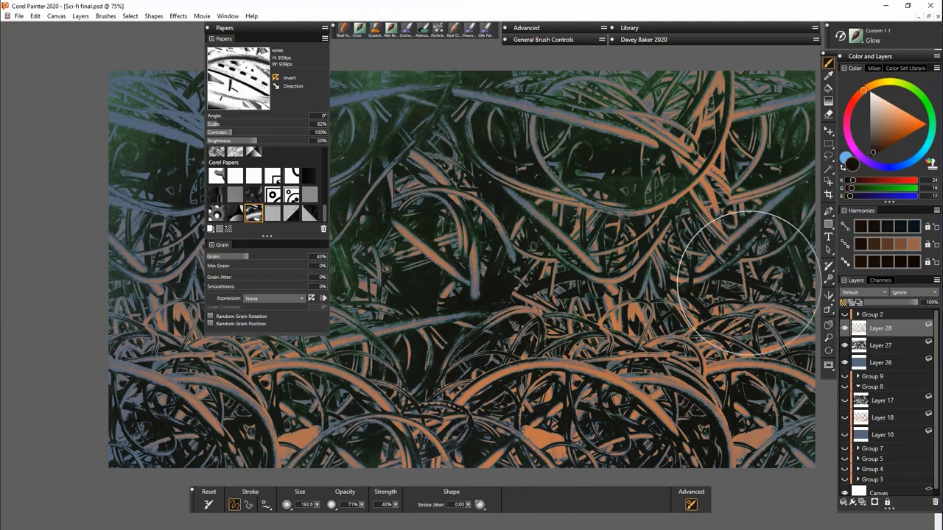
left_click(611, 377)
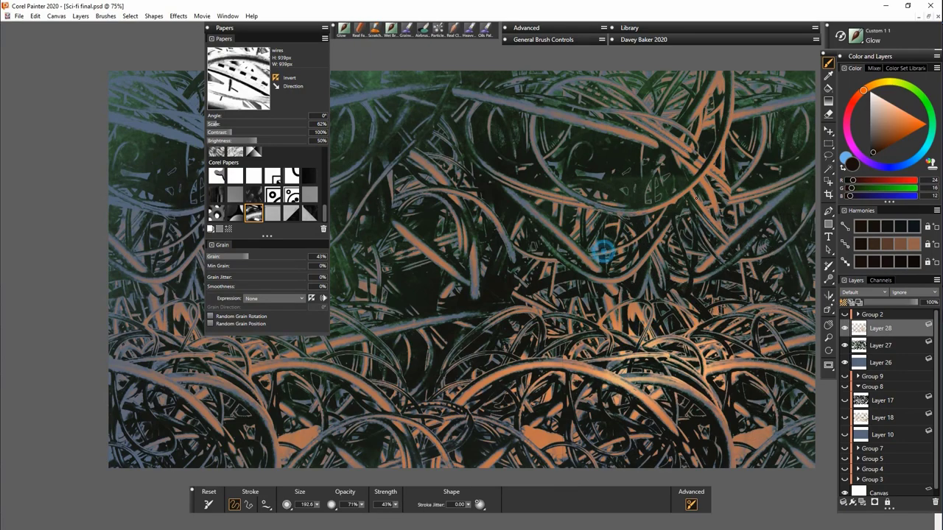
left_click_drag(687, 212, 755, 151)
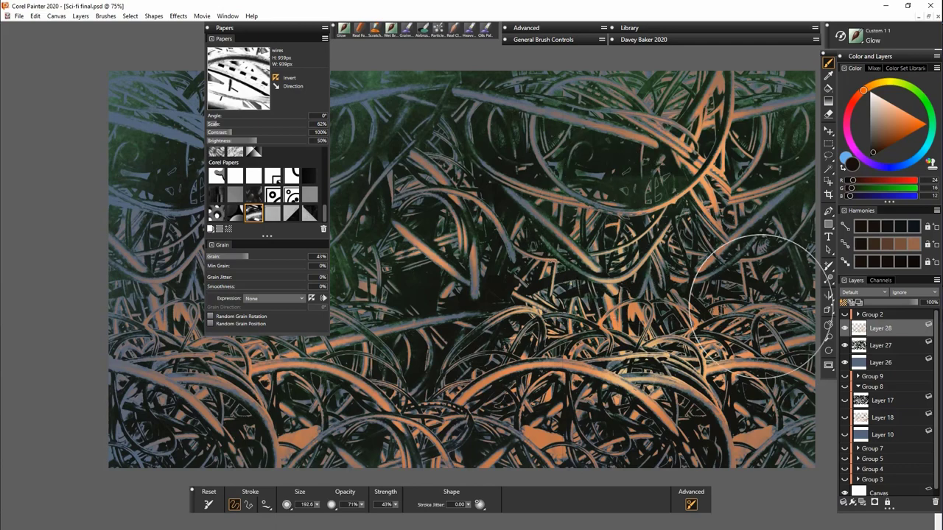
left_click(861, 503)
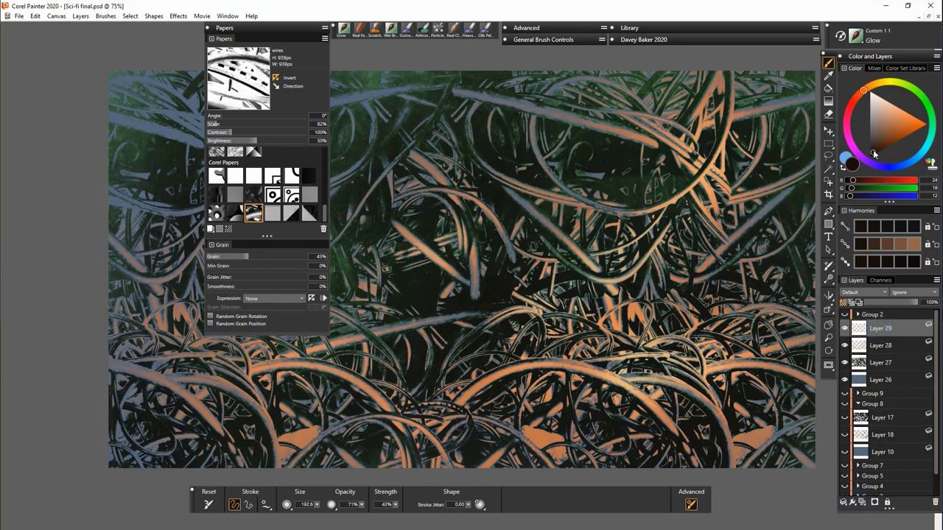
Step: Pick a dark brownish-grey colour with Real Fat Chalk and the City paper, adjusting its scale
left_click(872, 150)
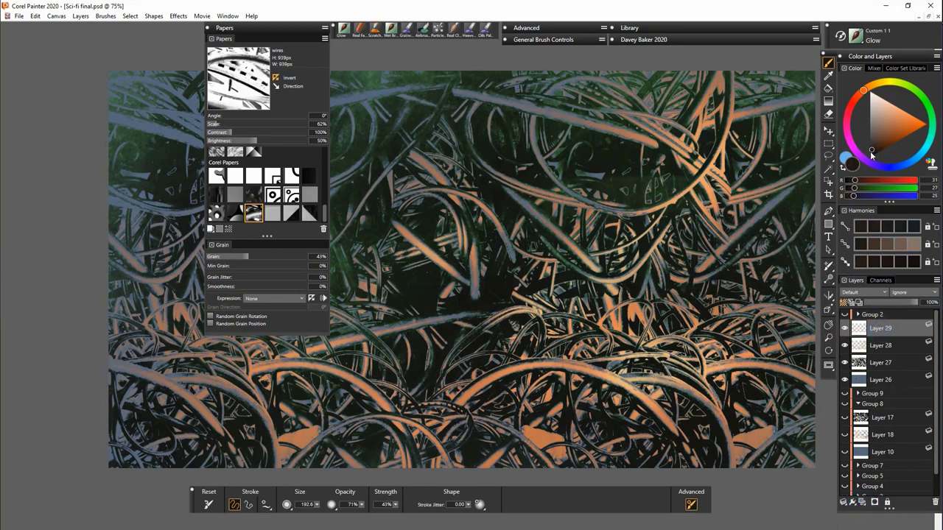
left_click(359, 29)
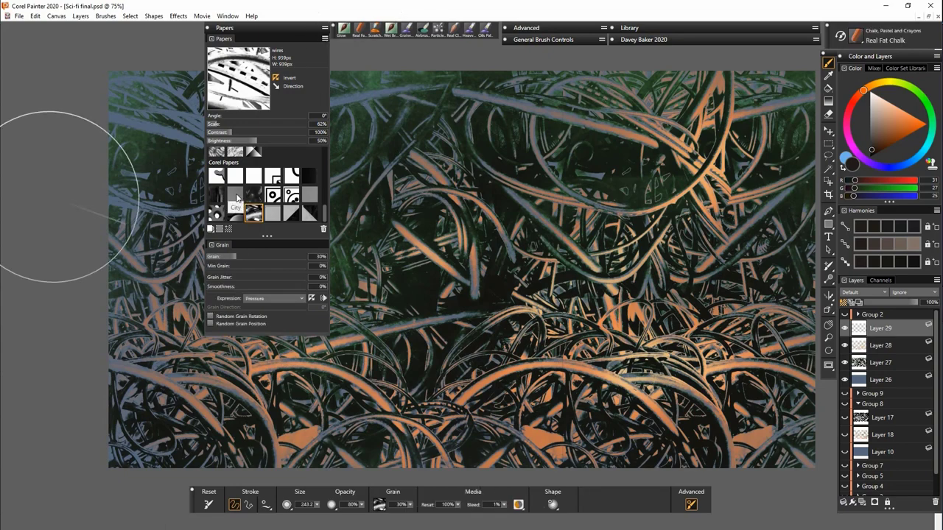
left_click(235, 195)
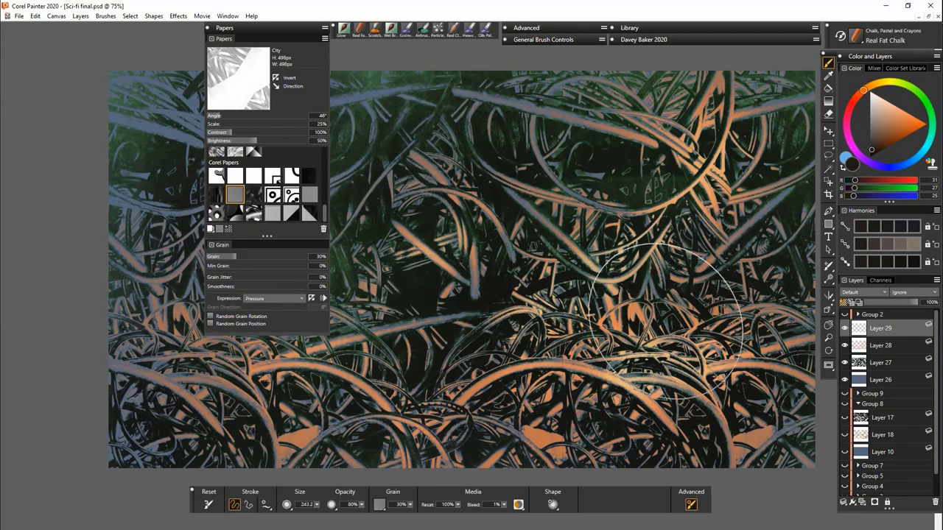
left_click_drag(209, 127, 216, 126)
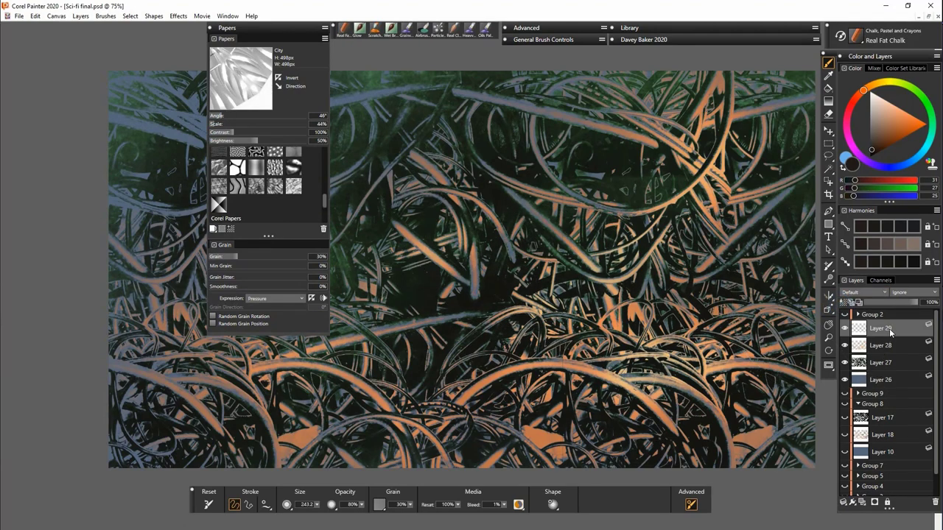
Step: Paint dark chalk strokes over the lower right, upper right and right side of the wall
mouse_move(696, 363)
left_mouse_down()
mouse_move(633, 378)
mouse_move(597, 365)
mouse_move(590, 340)
mouse_move(564, 396)
mouse_move(633, 296)
mouse_move(526, 418)
mouse_move(656, 300)
mouse_move(772, 266)
mouse_move(704, 298)
mouse_move(763, 288)
mouse_move(697, 267)
mouse_move(646, 236)
mouse_move(620, 205)
mouse_move(550, 229)
mouse_move(478, 232)
mouse_move(429, 269)
mouse_move(458, 253)
mouse_move(382, 277)
left_mouse_up()
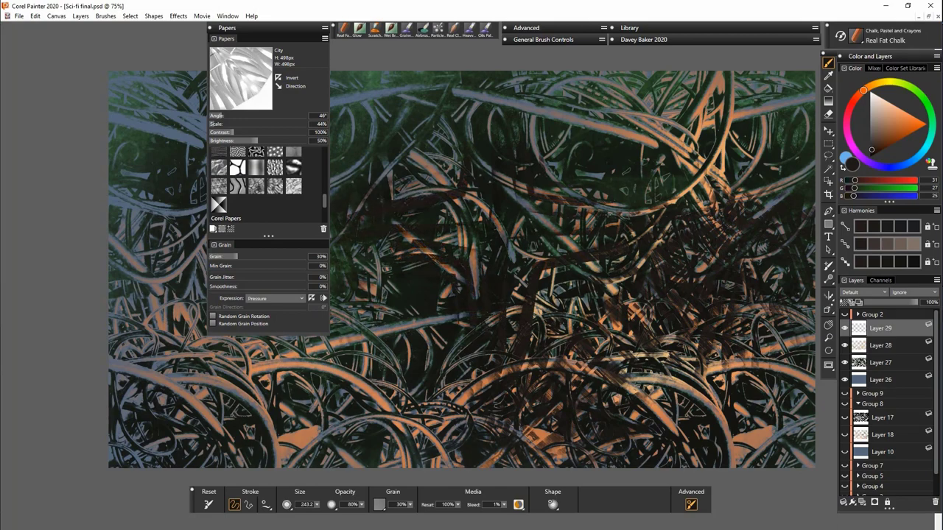
left_click_drag(607, 214, 718, 148)
mouse_move(641, 111)
left_mouse_down()
mouse_move(729, 88)
mouse_move(700, 92)
left_mouse_up()
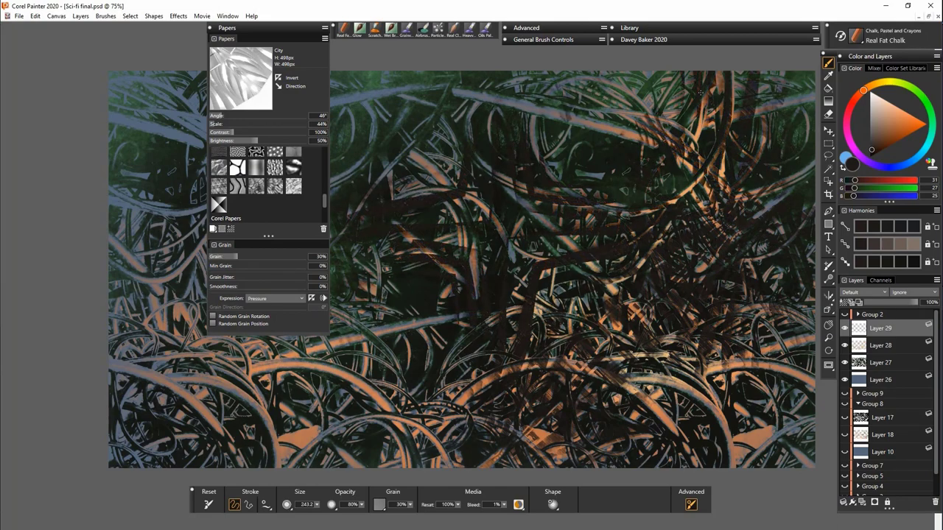
mouse_move(635, 90)
left_mouse_down()
mouse_move(788, 177)
mouse_move(714, 368)
mouse_move(773, 428)
mouse_move(708, 483)
mouse_move(633, 383)
mouse_move(491, 457)
mouse_move(334, 426)
mouse_move(334, 351)
mouse_move(122, 317)
mouse_move(126, 203)
mouse_move(346, 184)
mouse_move(380, 79)
mouse_move(493, 133)
mouse_move(349, 374)
left_mouse_up()
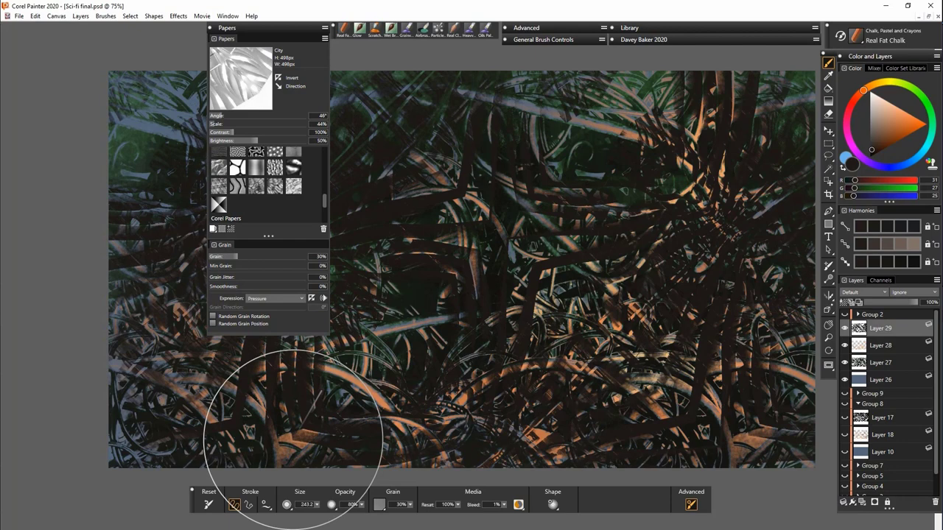
Step: Add Layer 30 and paint orange chalk with inverted paper across the centre, right and lower left
left_click(862, 503)
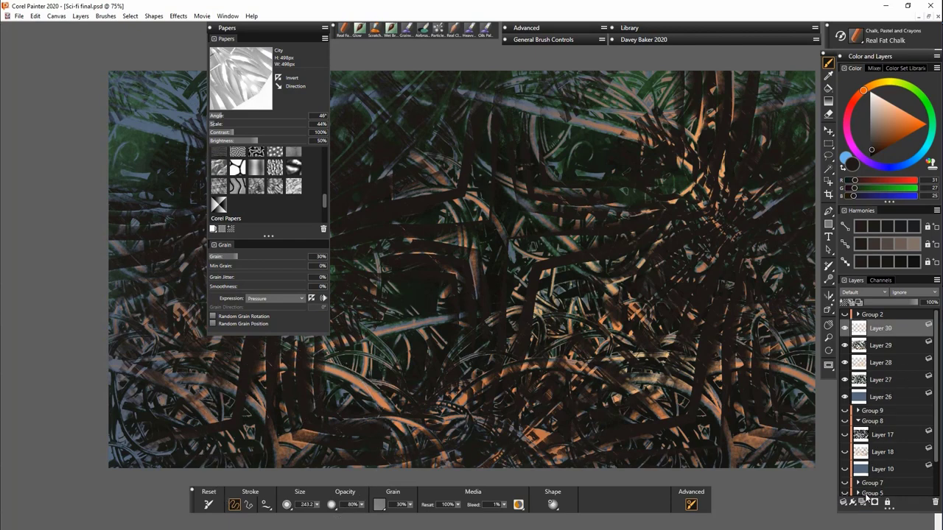
left_click(892, 117)
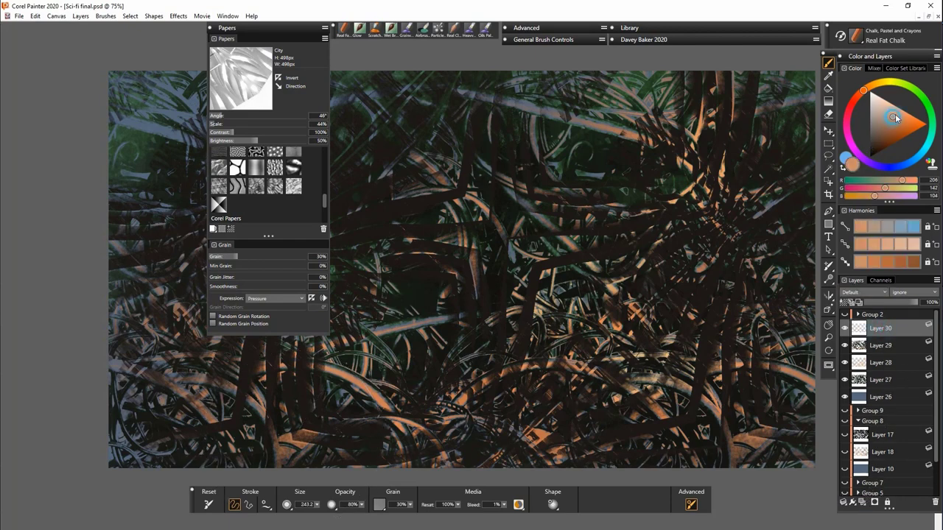
left_click(278, 77)
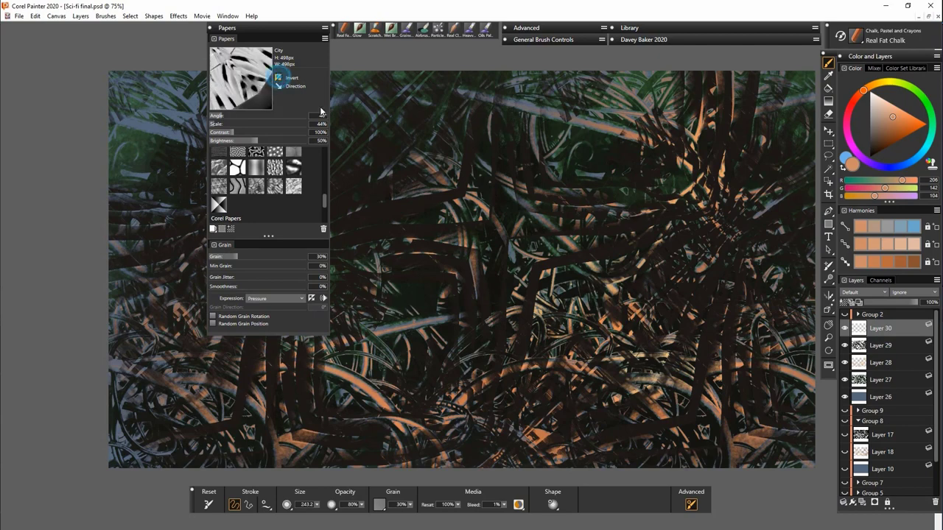
mouse_move(452, 267)
left_mouse_down()
mouse_move(474, 276)
mouse_move(481, 377)
mouse_move(477, 317)
mouse_move(454, 354)
mouse_move(541, 184)
mouse_move(510, 220)
left_mouse_up()
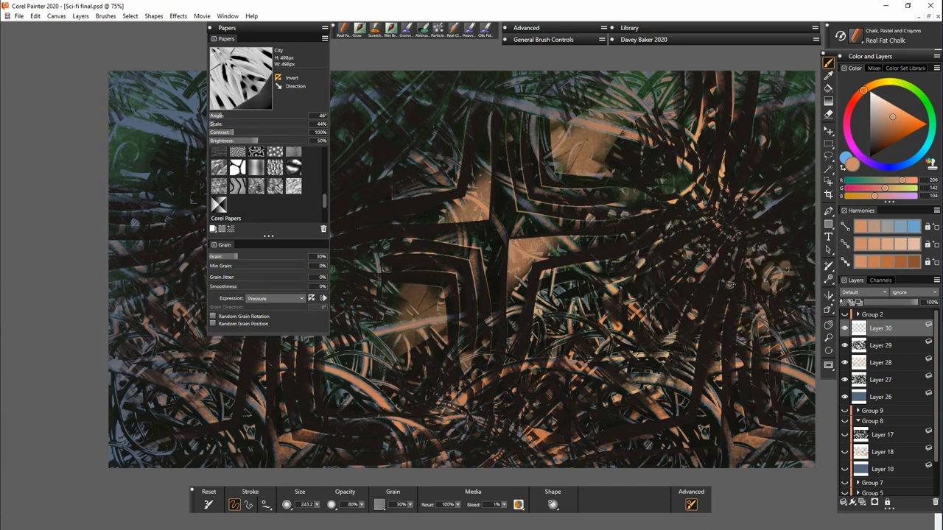
mouse_move(715, 269)
left_mouse_down()
mouse_move(748, 284)
mouse_move(685, 181)
mouse_move(751, 184)
mouse_move(631, 327)
left_mouse_up()
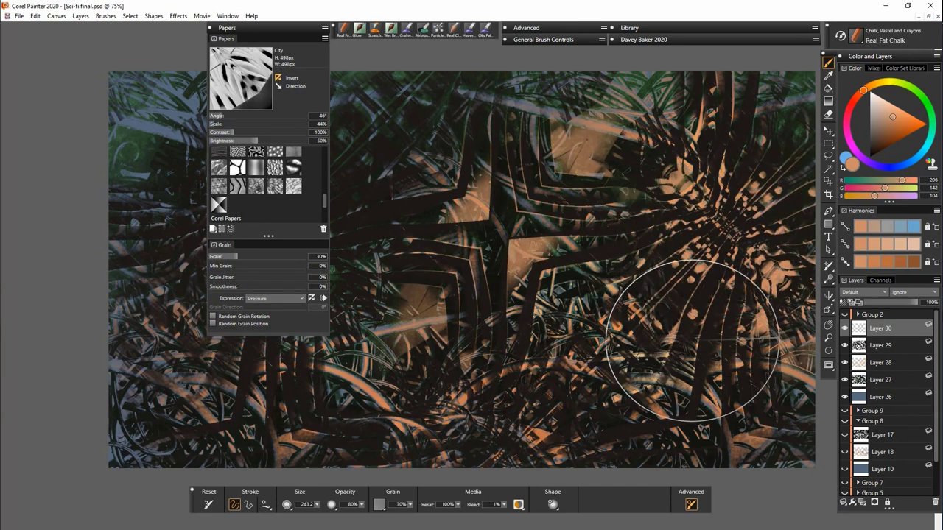
mouse_move(385, 445)
left_mouse_down()
mouse_move(284, 390)
mouse_move(243, 413)
mouse_move(172, 264)
mouse_move(140, 309)
mouse_move(168, 217)
mouse_move(147, 162)
left_mouse_up()
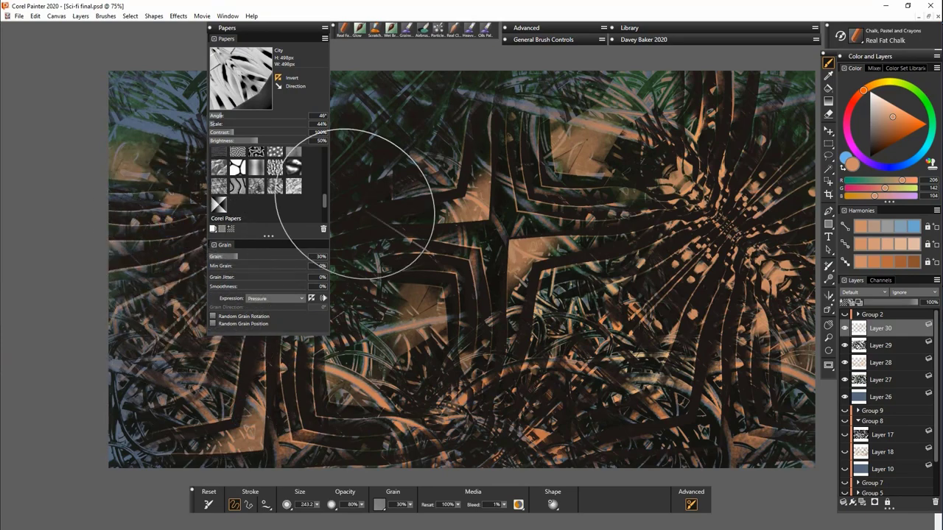
Step: Collapse the Papers panel and add more orange chalk across the upper left
left_click(286, 27)
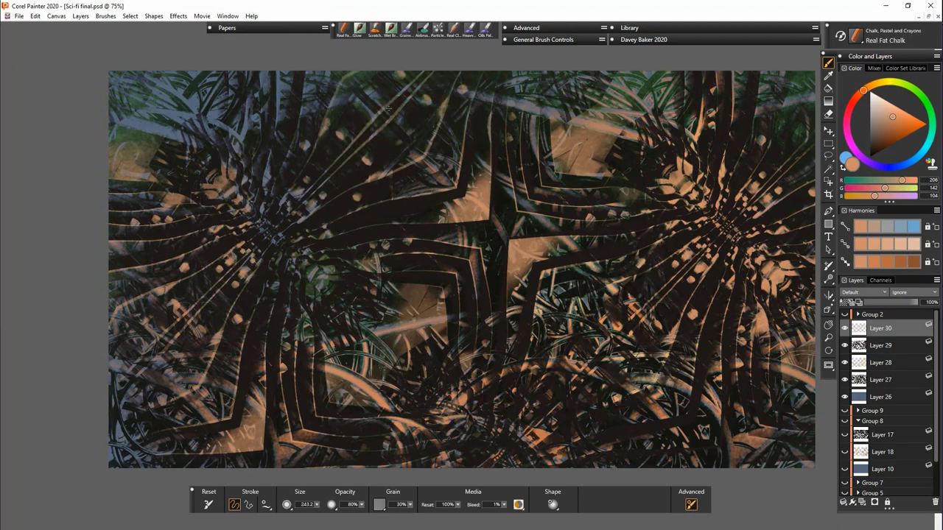
left_click_drag(388, 108, 471, 210)
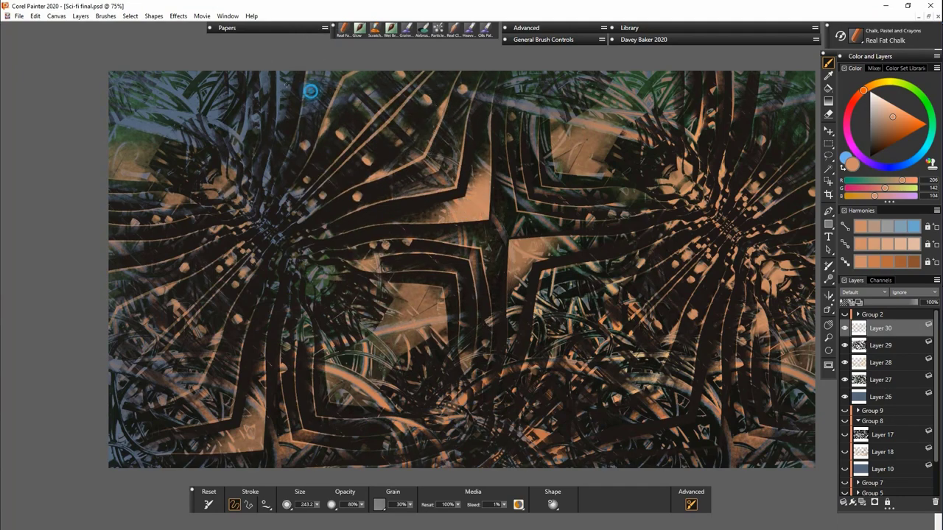
mouse_move(310, 91)
left_mouse_down()
mouse_move(199, 96)
mouse_move(231, 101)
mouse_move(263, 147)
left_mouse_up()
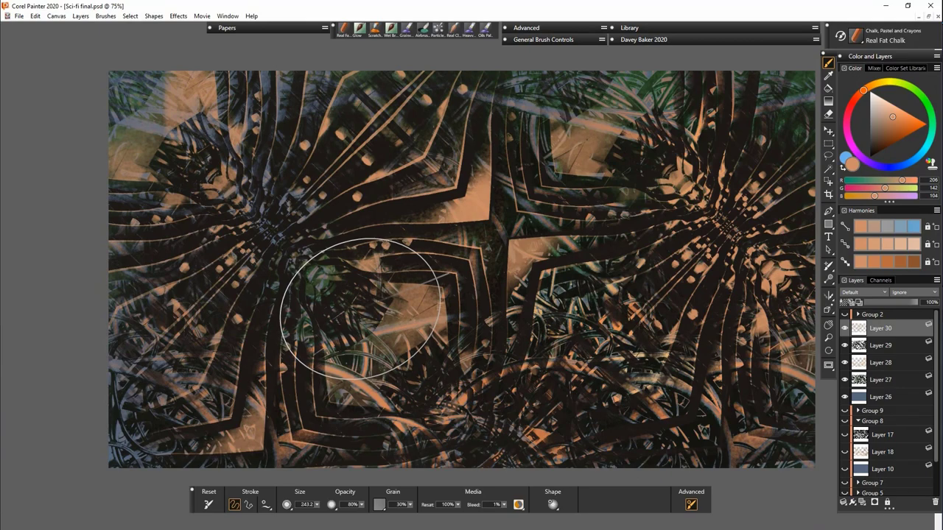
Step: Rotate the paper texture angle to 275°
left_click(270, 29)
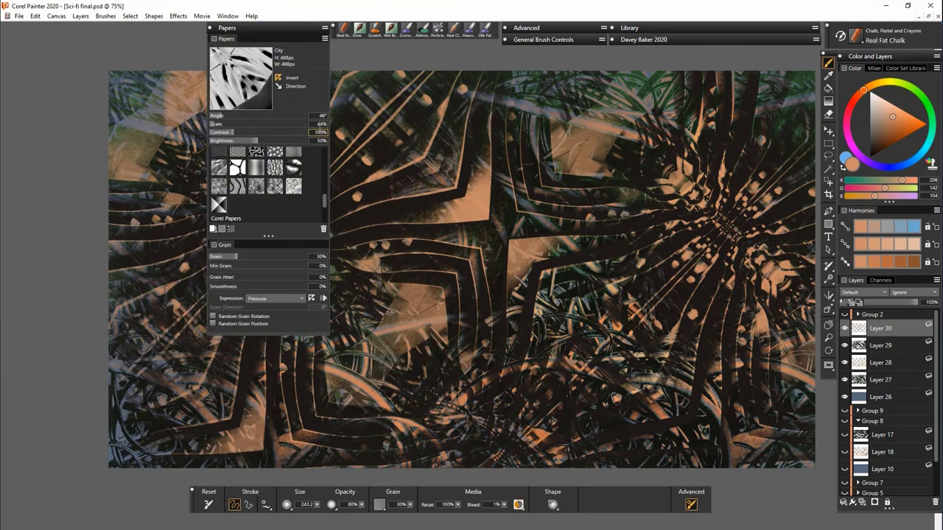
left_click(221, 116)
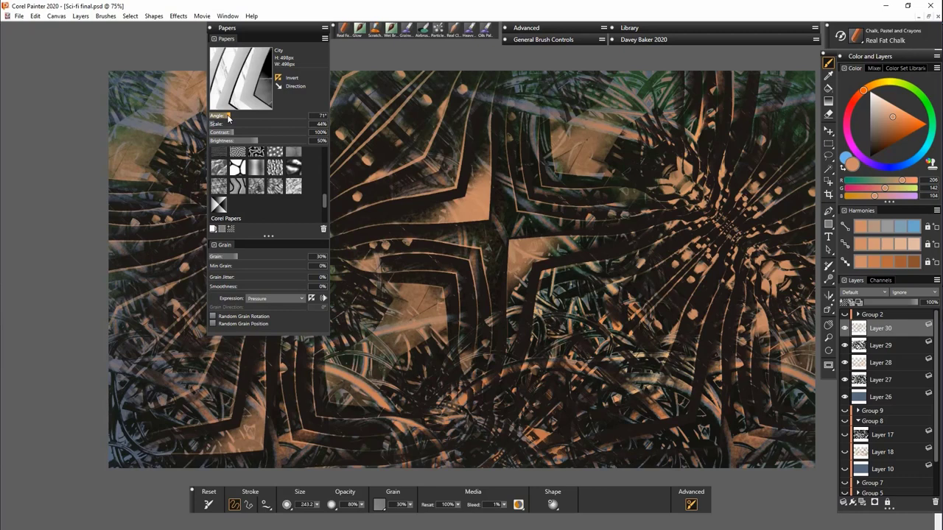
left_click_drag(229, 117, 285, 120)
left_click(286, 117)
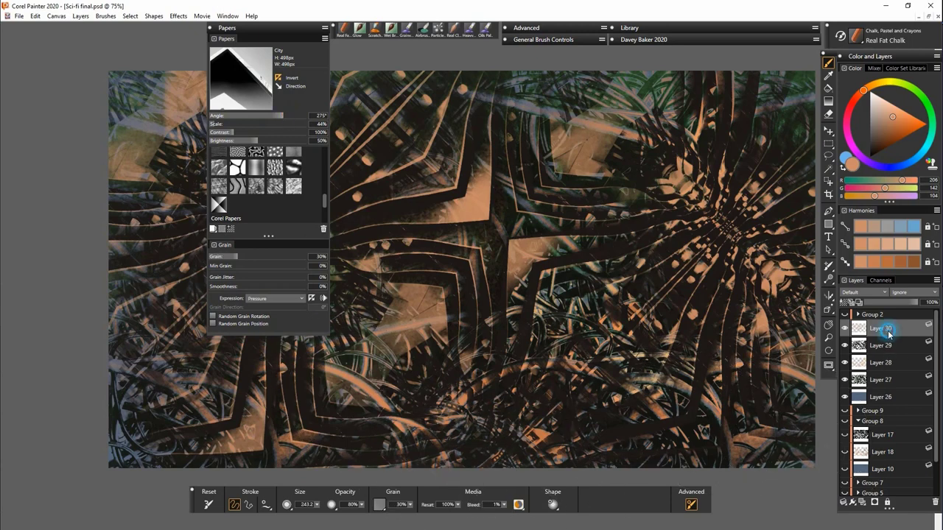
Step: Add a new Layer 31 and choose a bright red colour
left_click(862, 503)
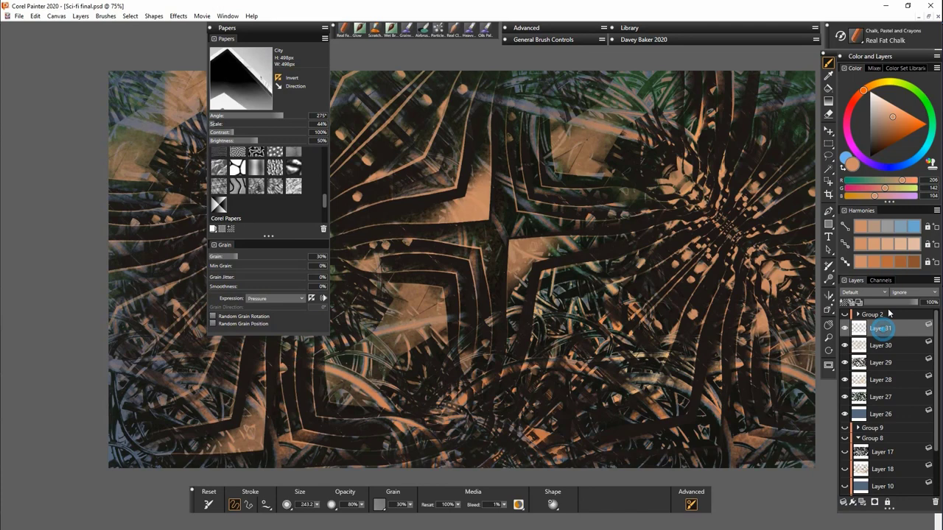
mouse_move(883, 163)
left_mouse_down()
mouse_move(872, 154)
mouse_move(878, 144)
left_mouse_up()
left_click_drag(859, 94, 853, 102)
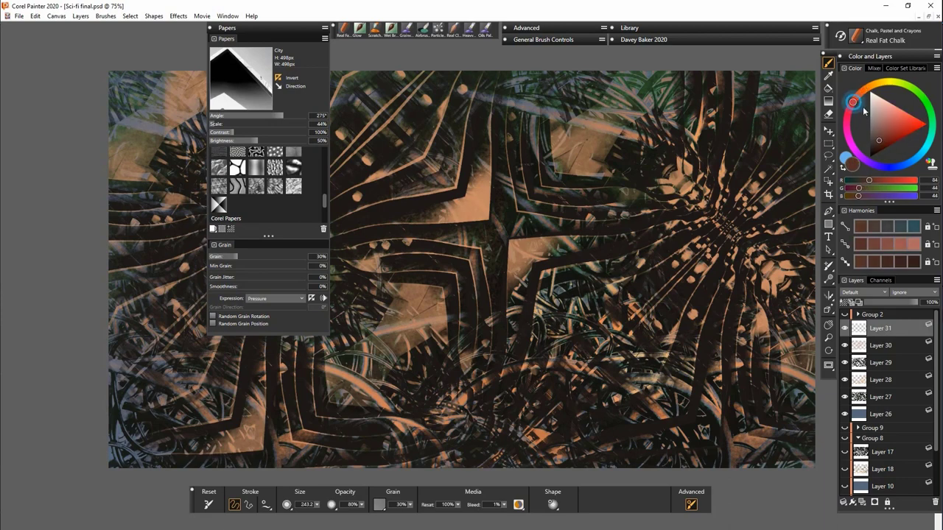
left_click(886, 138)
left_click_drag(887, 141, 908, 128)
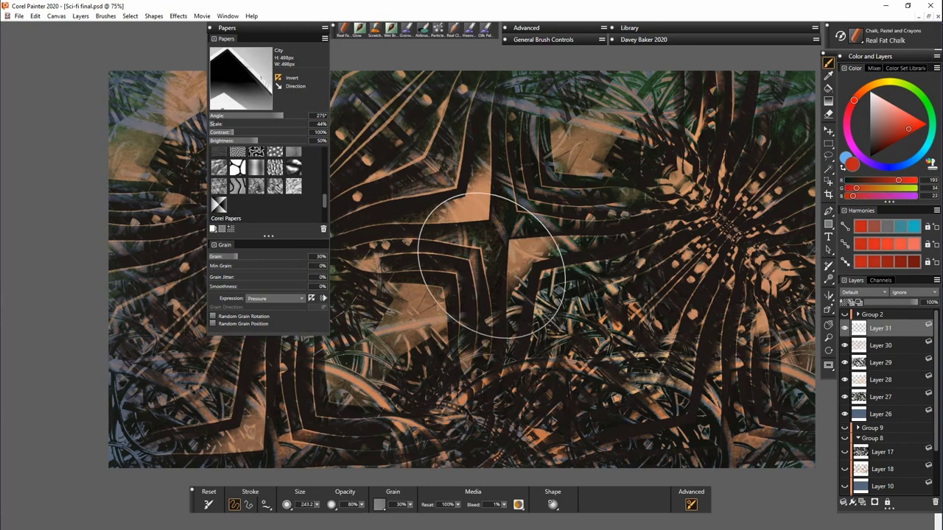
Step: Paint red chalk strokes across the centre, top edge, lower middle, right and upper right of the wall
mouse_move(491, 265)
left_mouse_down()
mouse_move(433, 199)
mouse_move(469, 229)
left_mouse_up()
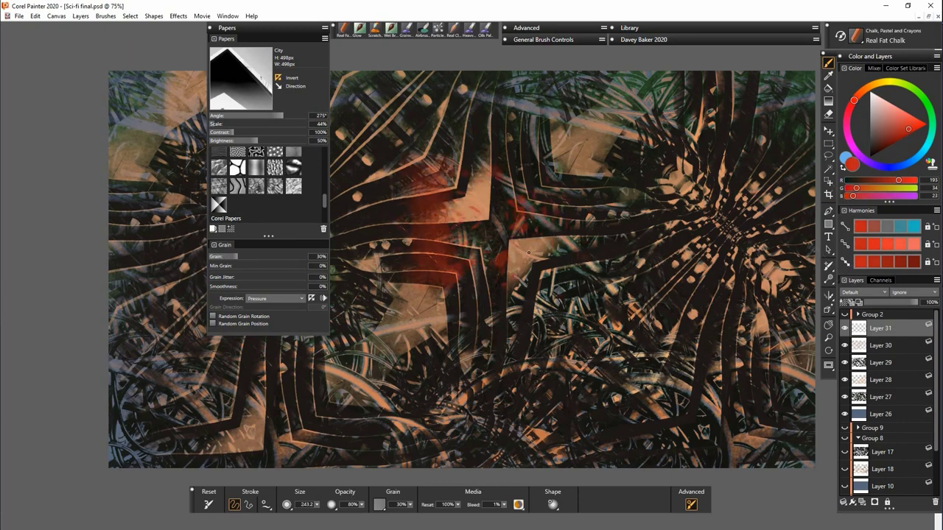
left_click_drag(548, 219, 399, 223)
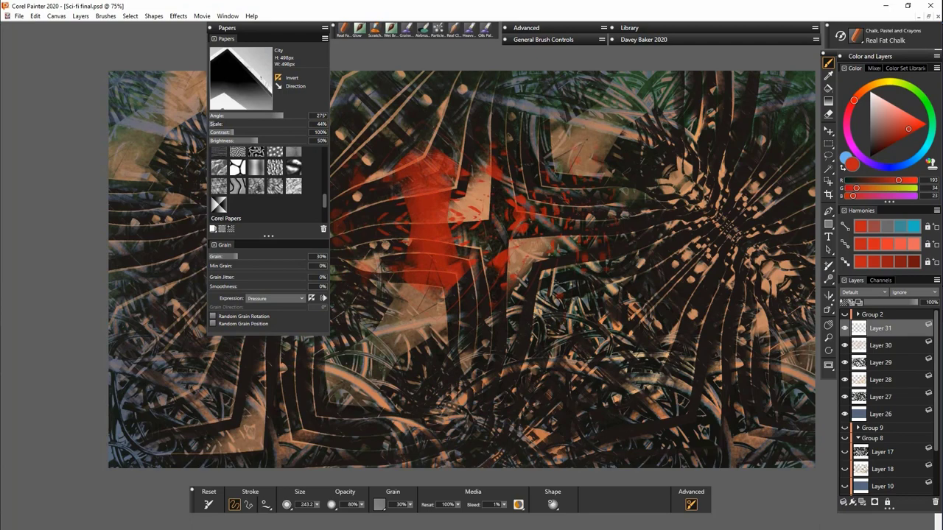
left_click_drag(499, 124, 413, 118)
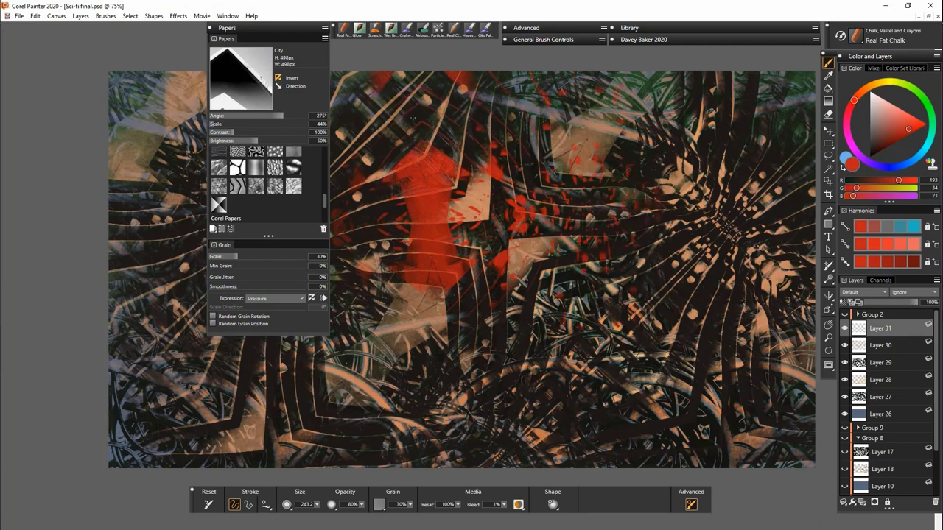
mouse_move(497, 224)
left_mouse_down()
mouse_move(412, 391)
mouse_move(507, 343)
left_mouse_up()
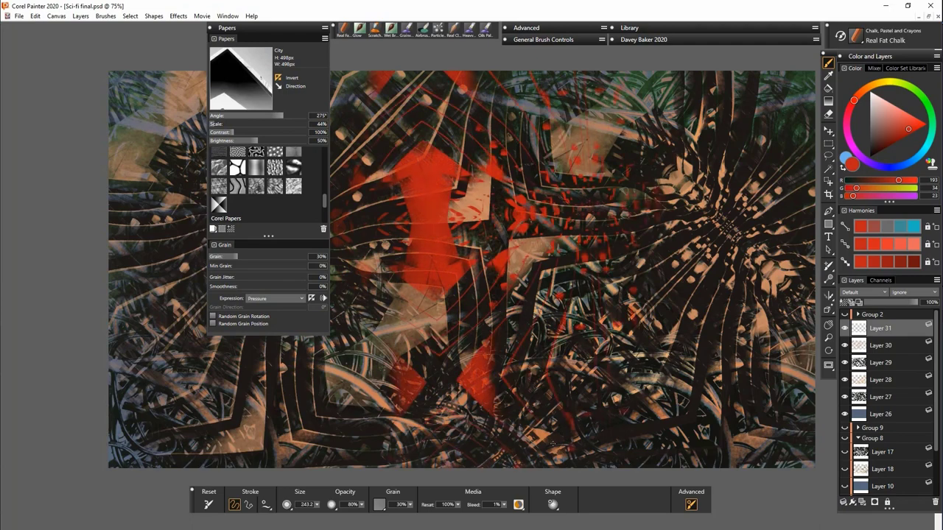
mouse_move(553, 444)
left_mouse_down()
mouse_move(600, 232)
mouse_move(636, 408)
left_mouse_up()
mouse_move(564, 372)
left_mouse_down()
mouse_move(403, 397)
mouse_move(274, 360)
mouse_move(132, 220)
mouse_move(339, 232)
left_mouse_up()
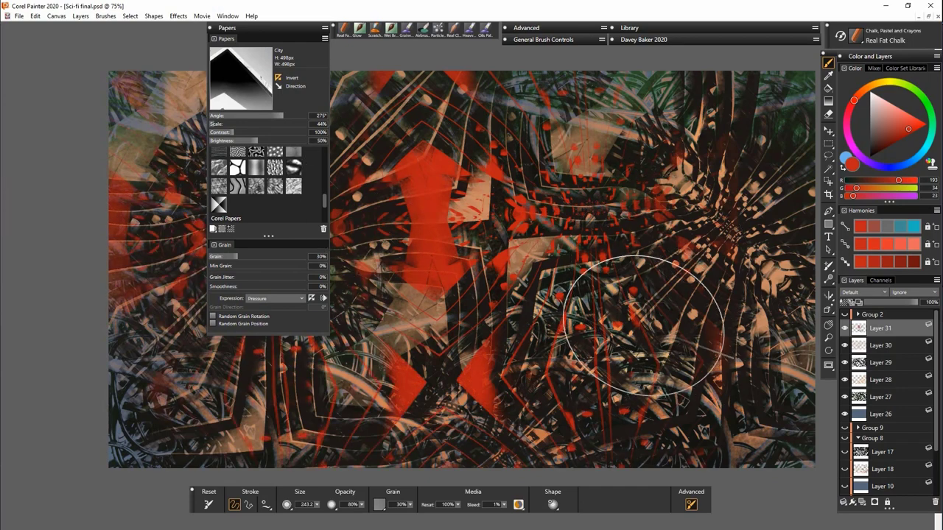
mouse_move(631, 274)
left_mouse_down()
mouse_move(802, 160)
mouse_move(721, 116)
left_mouse_up()
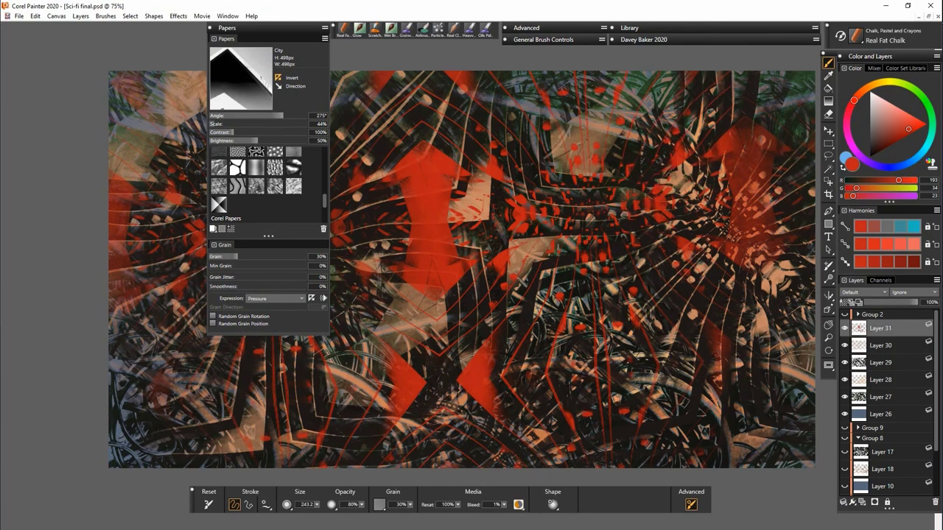
Step: Add a new Layer 32, turn off paper Invert, and pick a dark green colour
left_click(862, 502)
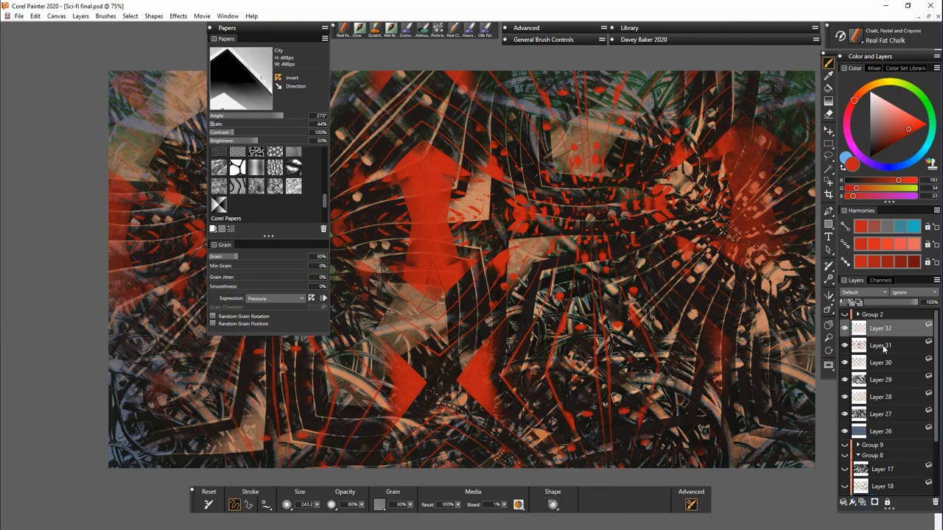
left_click(279, 78)
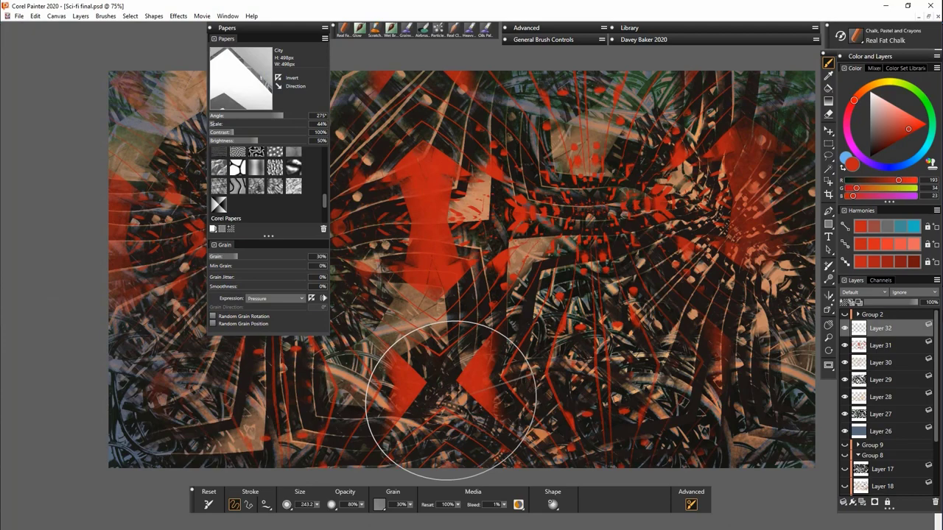
left_click(913, 91)
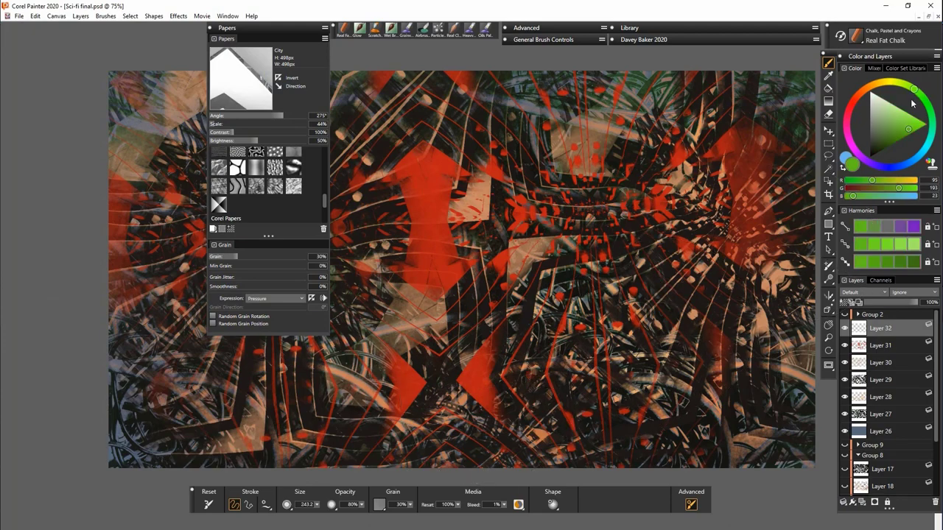
left_click(886, 139)
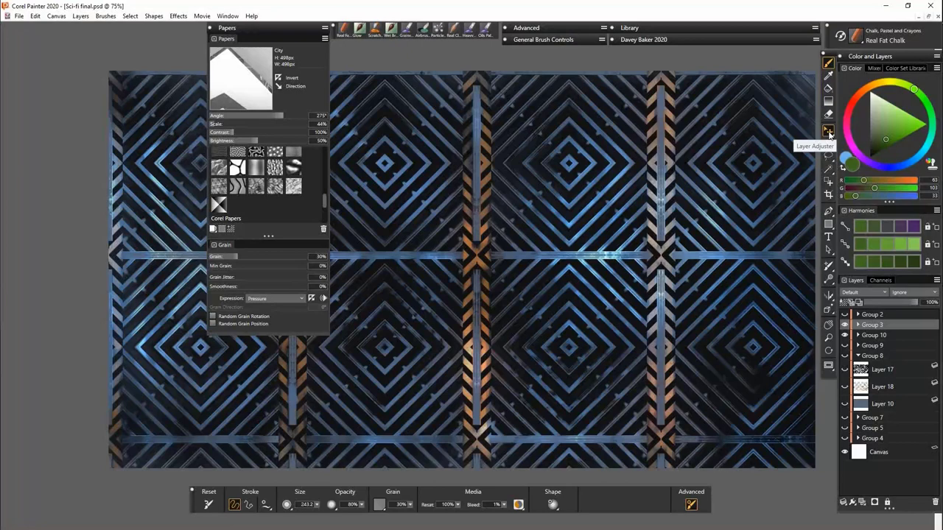
Step: Try a Distort perspective on the grating, discard it, and merge Group 3 into one layer
left_click(829, 133)
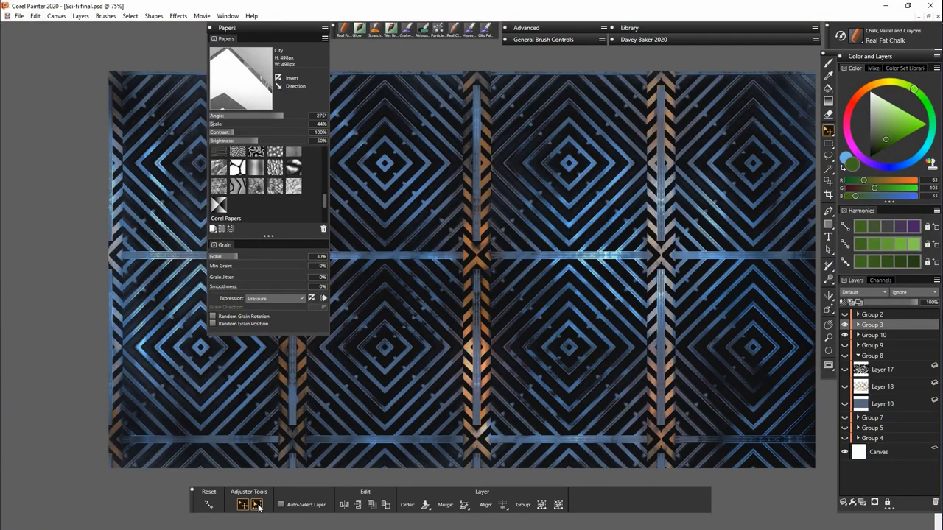
left_click(257, 506)
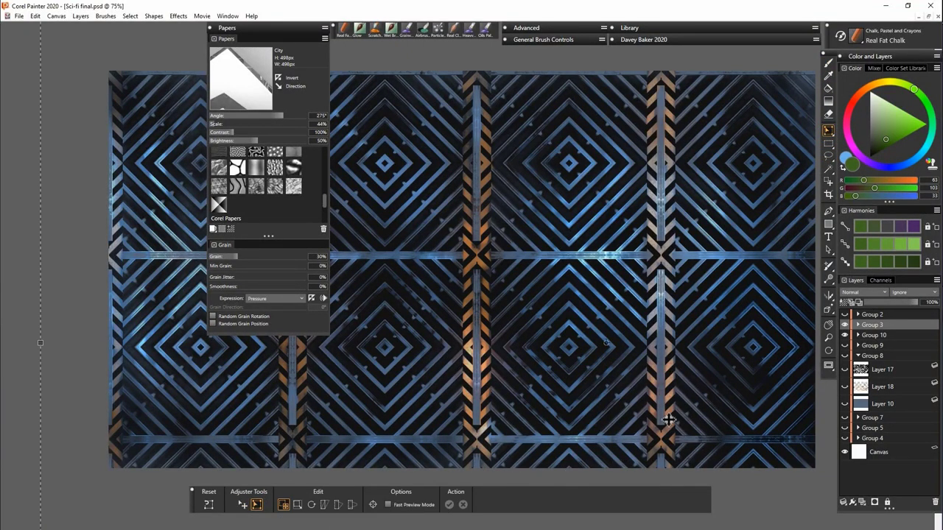
key("ctrl+minus")
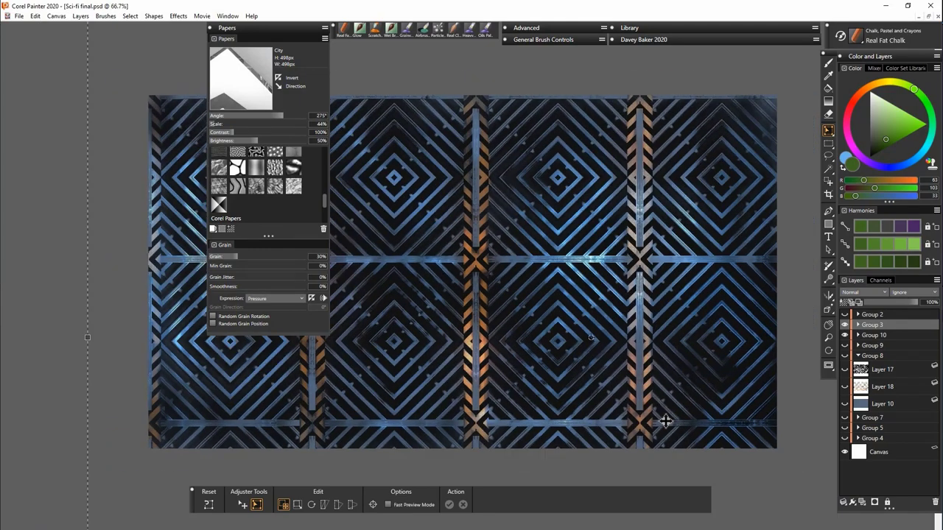
key("ctrl+minus")
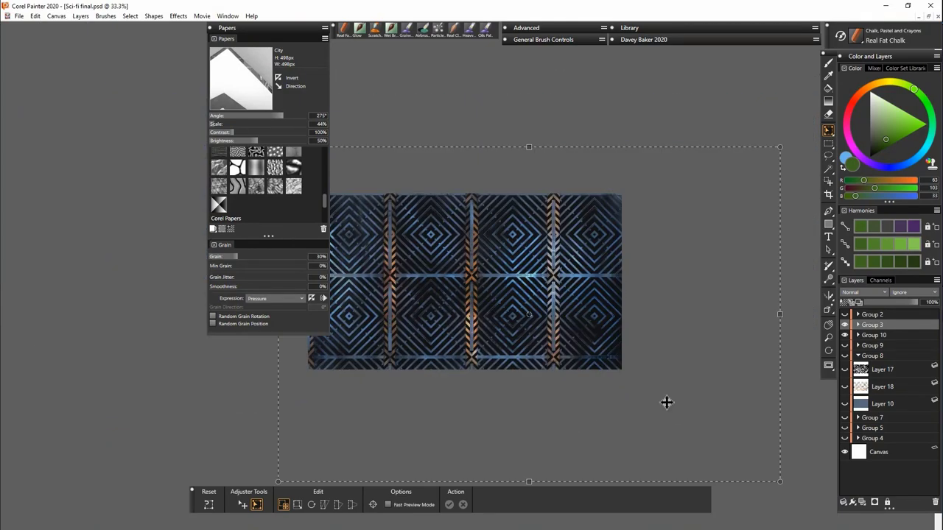
left_click(285, 29)
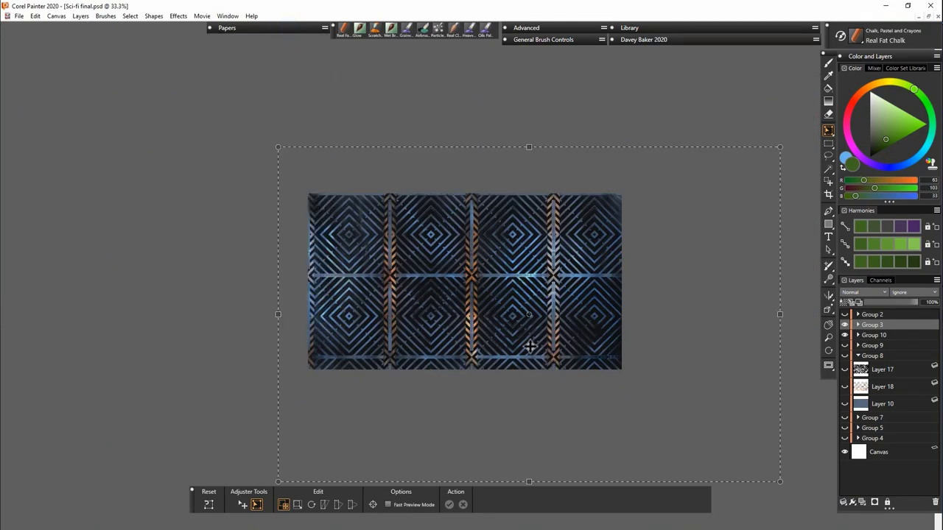
left_click(353, 505)
left_click_drag(777, 150, 612, 296)
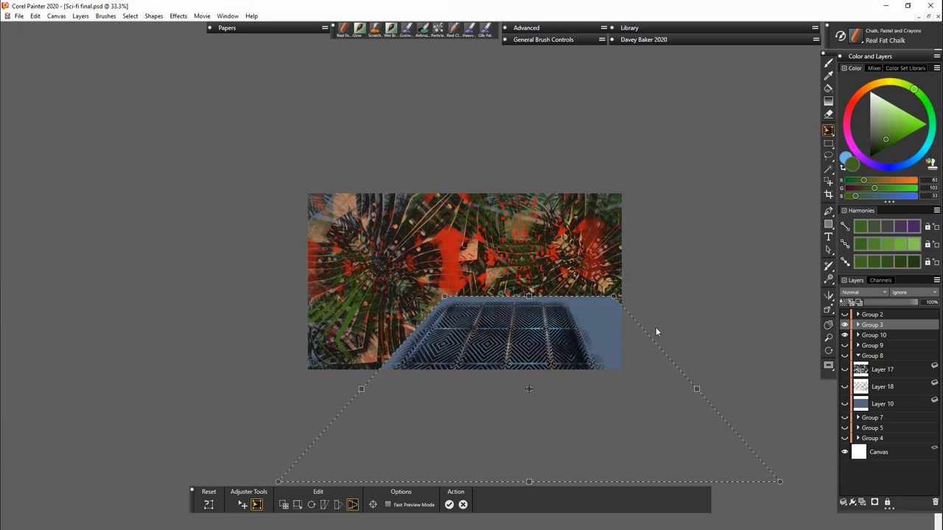
key("Return")
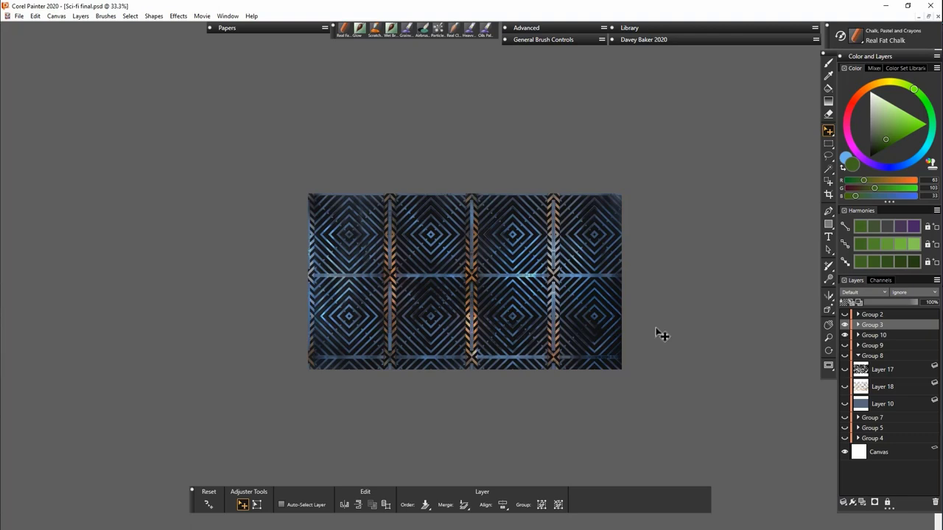
key("ctrl+e")
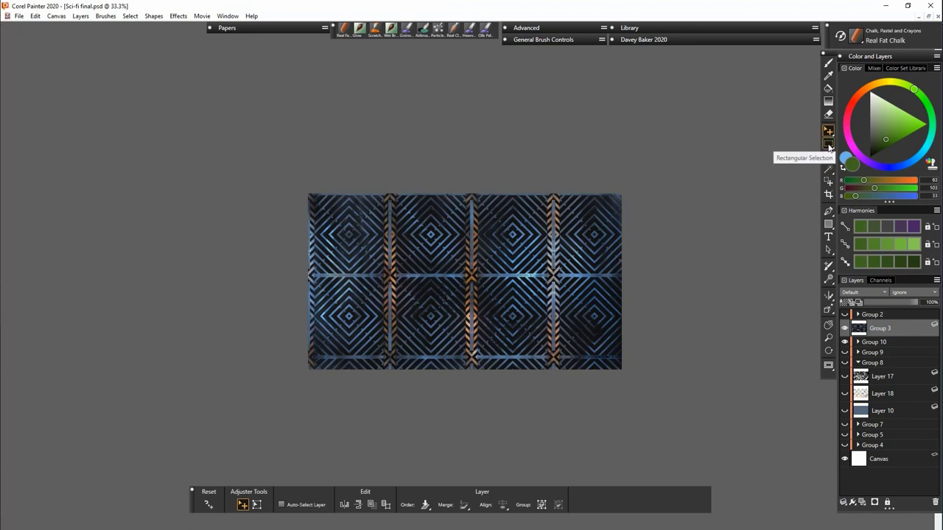
Step: Copy the whole grating to a new layer and place it above Group 3
left_click(829, 144)
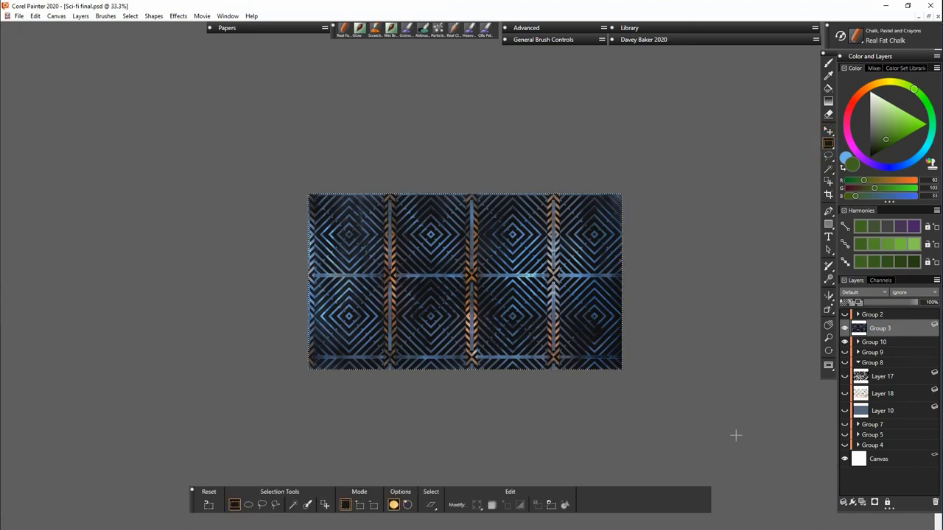
key("ctrl+a")
right_click(529, 313)
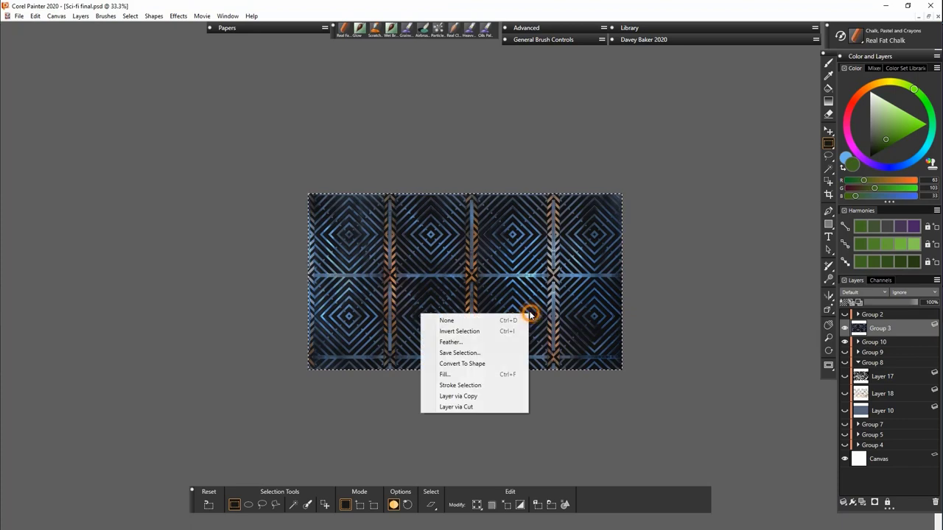
left_click(487, 396)
left_click_drag(891, 346, 871, 337)
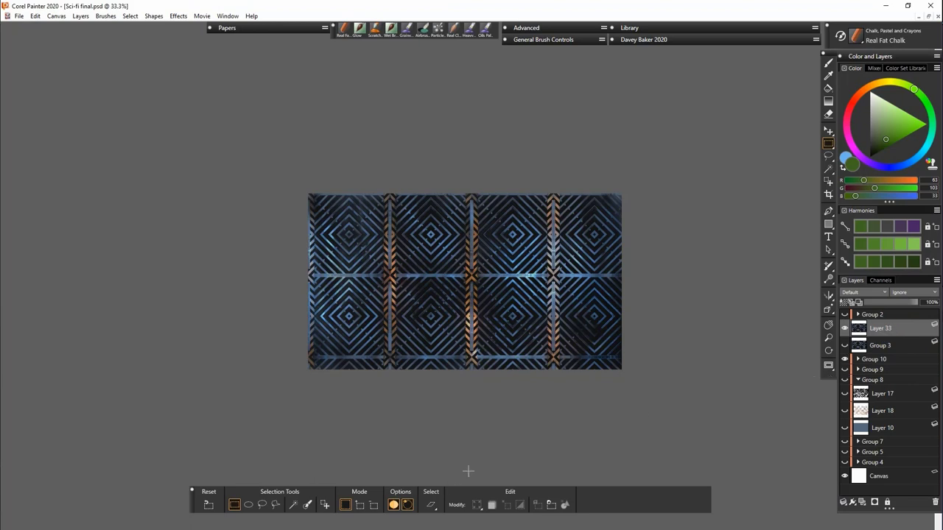
Step: Distort the copied grating into a receding trapezoid floor, zoom to 75%, and show Group 2
left_click(828, 131)
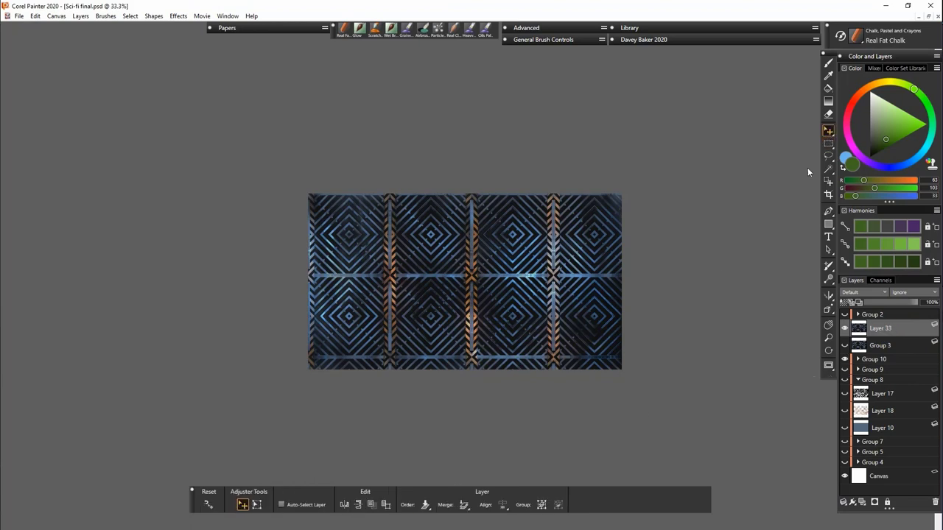
left_click(257, 505)
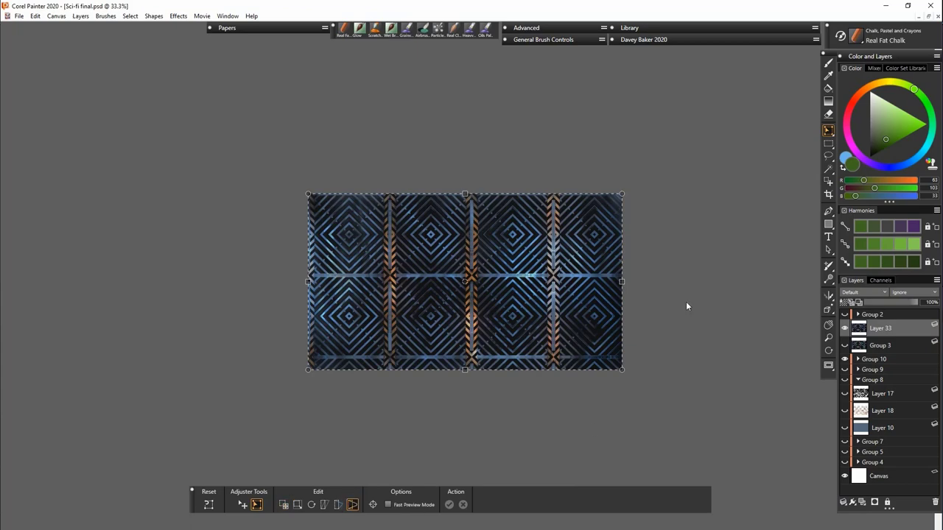
left_click_drag(622, 195, 535, 324)
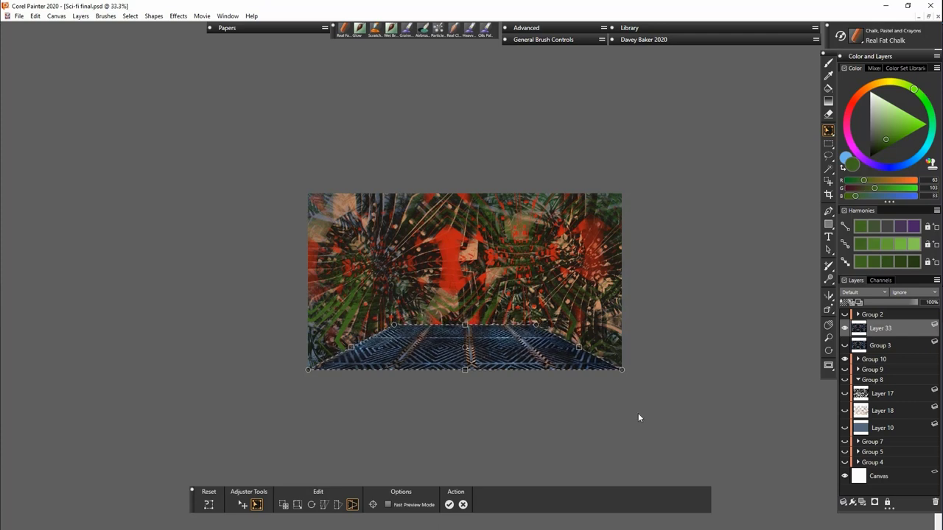
key("Return")
key("ctrl+plus")
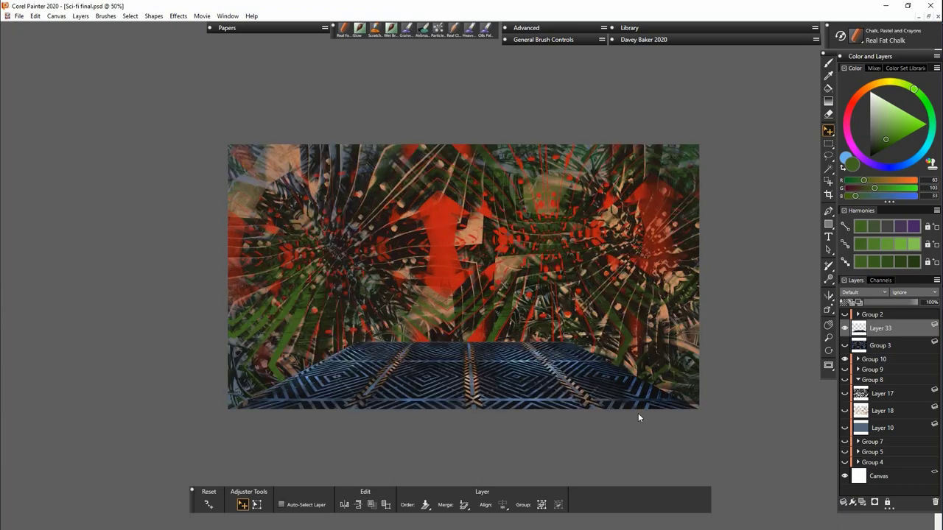
key("ctrl+plus")
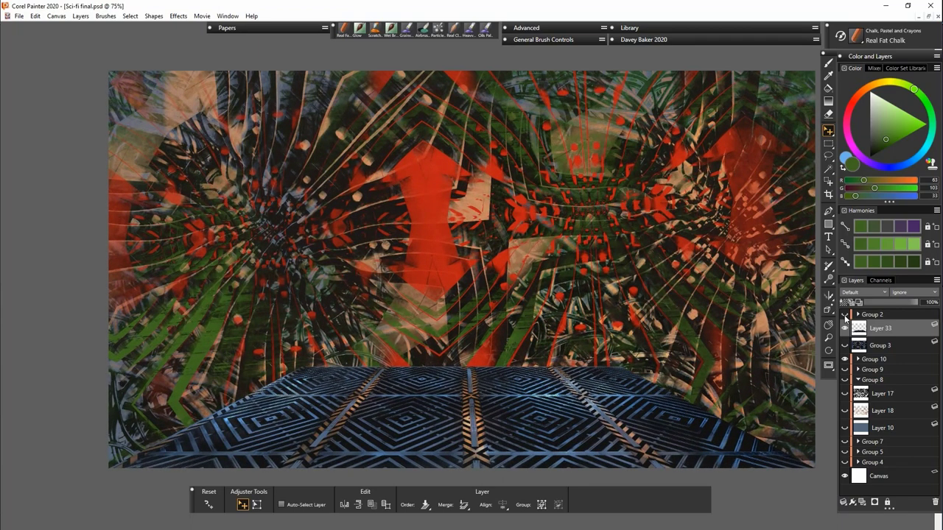
left_click(845, 315)
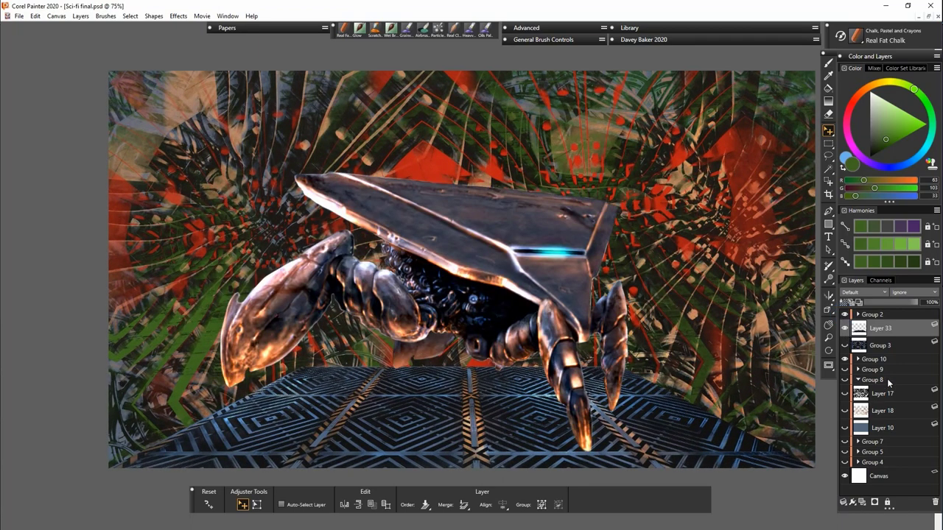
Step: Move the Group 2 robot crab right and down onto the floor, then browse Thick Paint brushes
left_click(880, 315)
left_click_drag(629, 374, 695, 392)
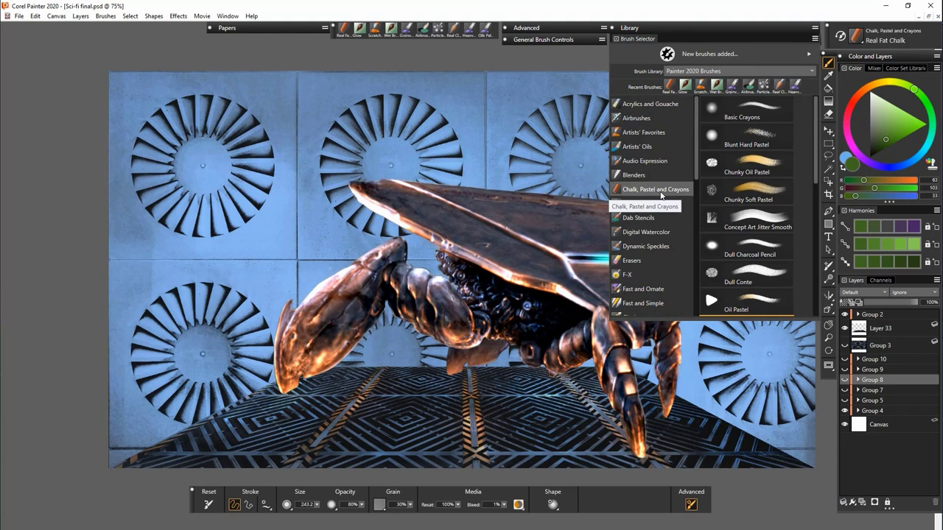
left_click_drag(814, 174, 813, 227)
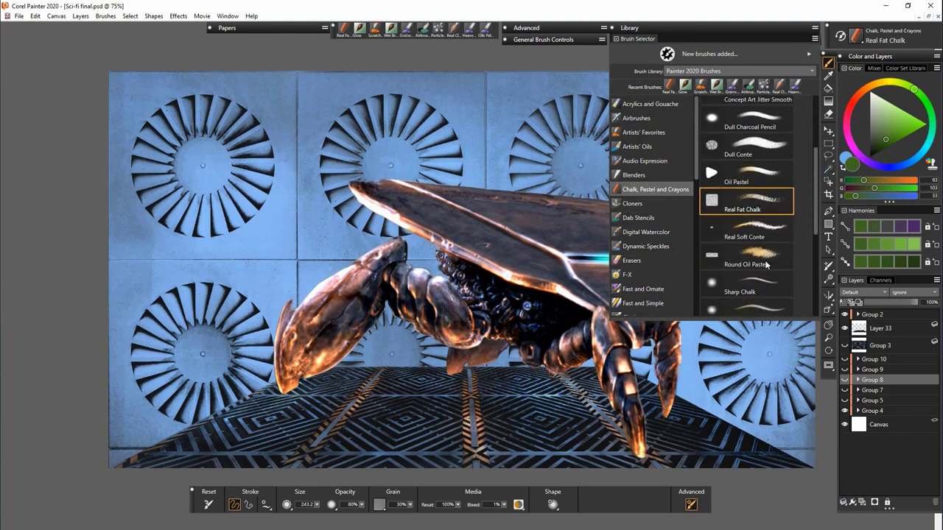
left_click_drag(815, 225, 814, 294)
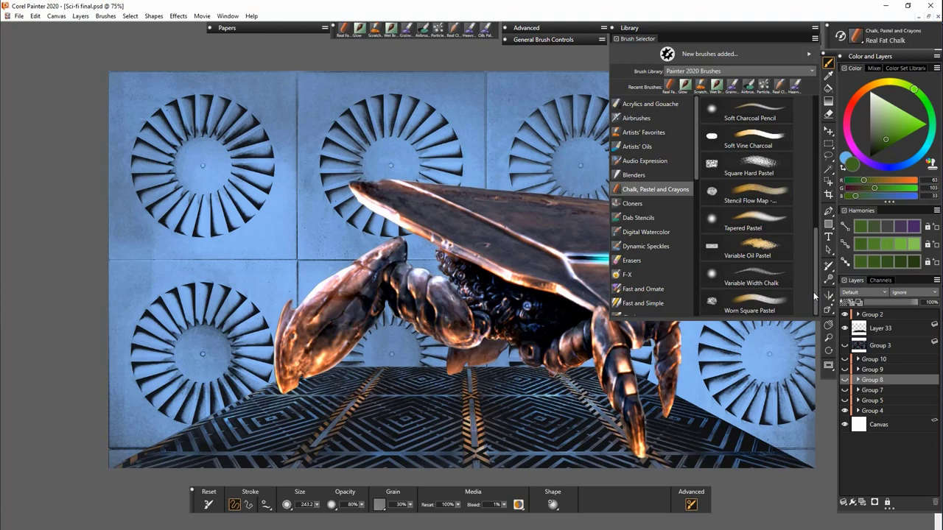
left_click_drag(695, 173, 698, 287)
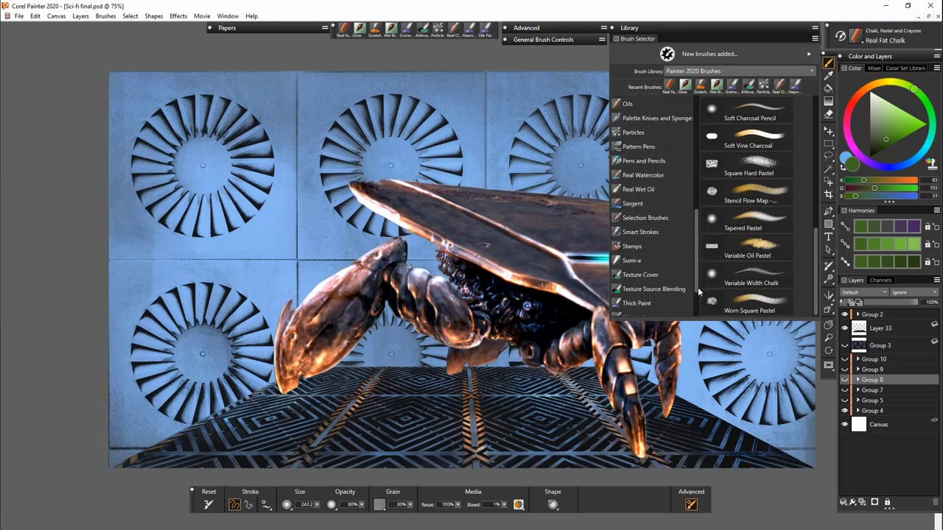
left_click(653, 302)
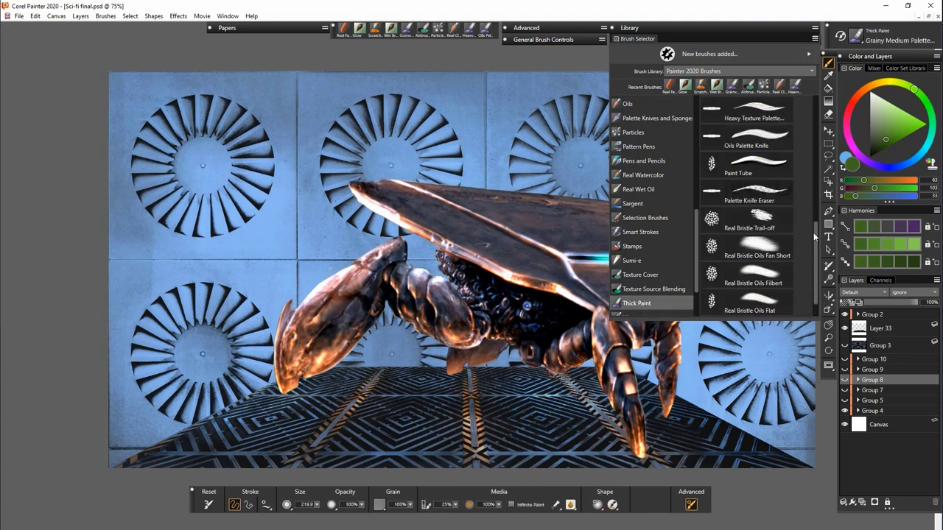
mouse_move(813, 232)
left_mouse_down()
mouse_move(813, 126)
mouse_move(814, 203)
left_mouse_up()
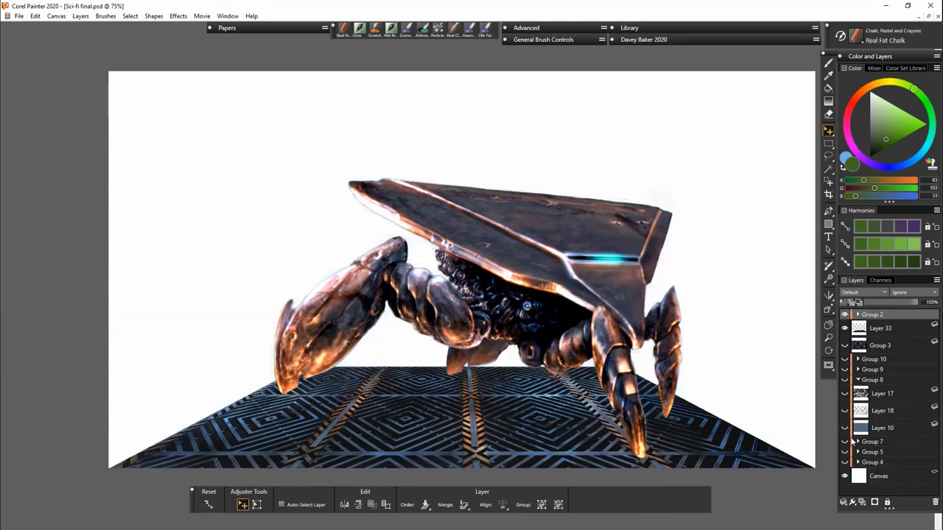
Step: Preview the chrome-sphere wall with its darkening and copper tint layers, then collapse Group 8
left_click(845, 393)
left_click(845, 410)
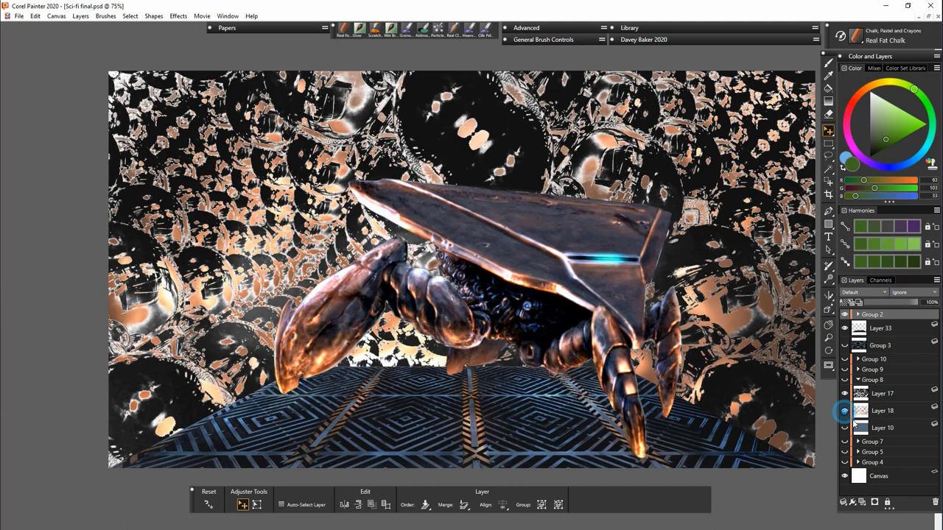
left_click(844, 427)
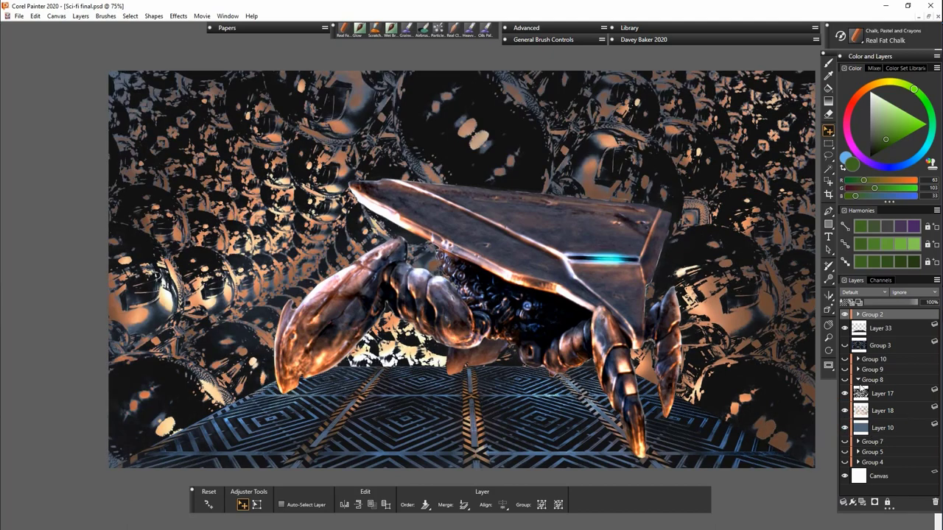
left_click(857, 379)
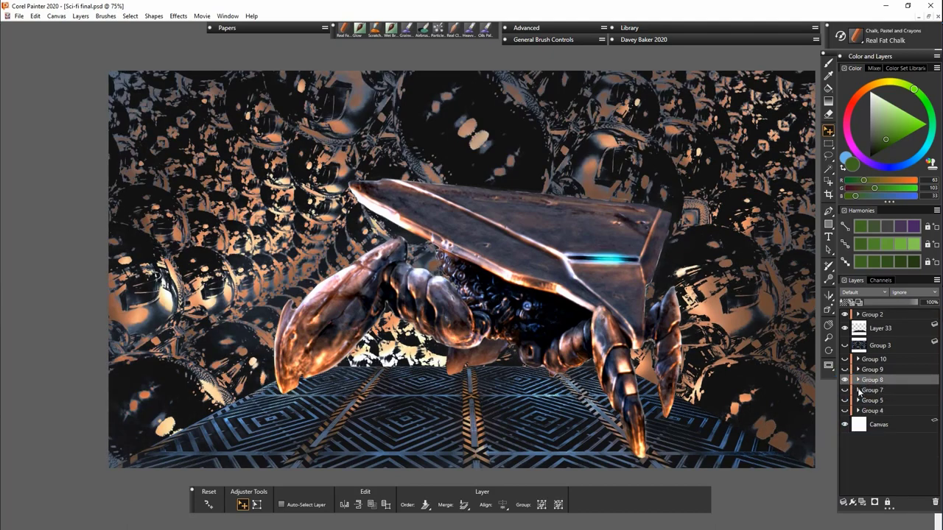
Step: Turn on Groups 7, 5 and 4, then hide Groups 8, 7 and 5 to reach the fan-vent wall
left_click(844, 390)
left_click(844, 400)
left_click(844, 410)
left_click(845, 379)
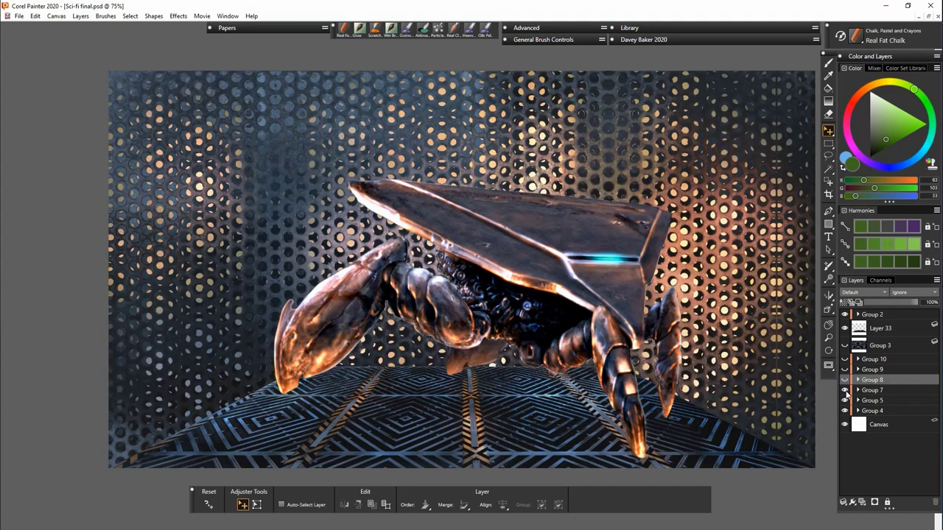
left_click(844, 391)
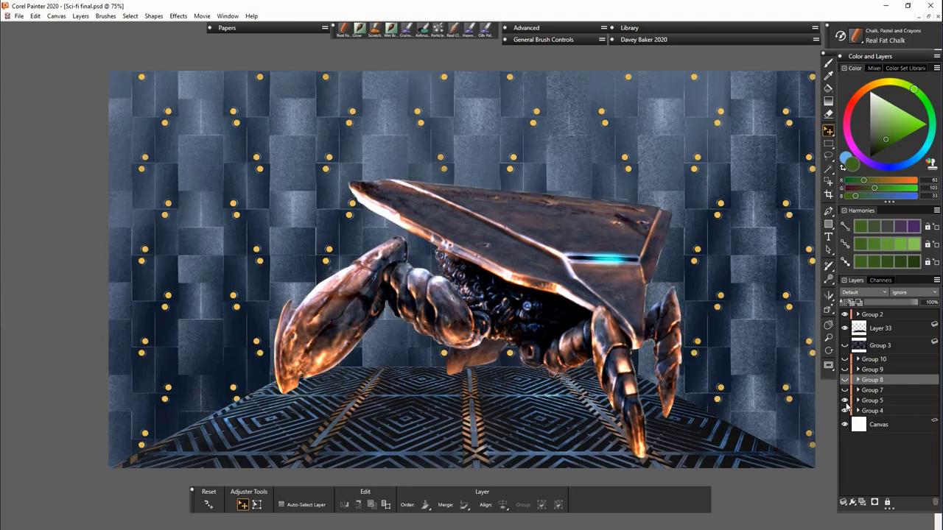
left_click(844, 400)
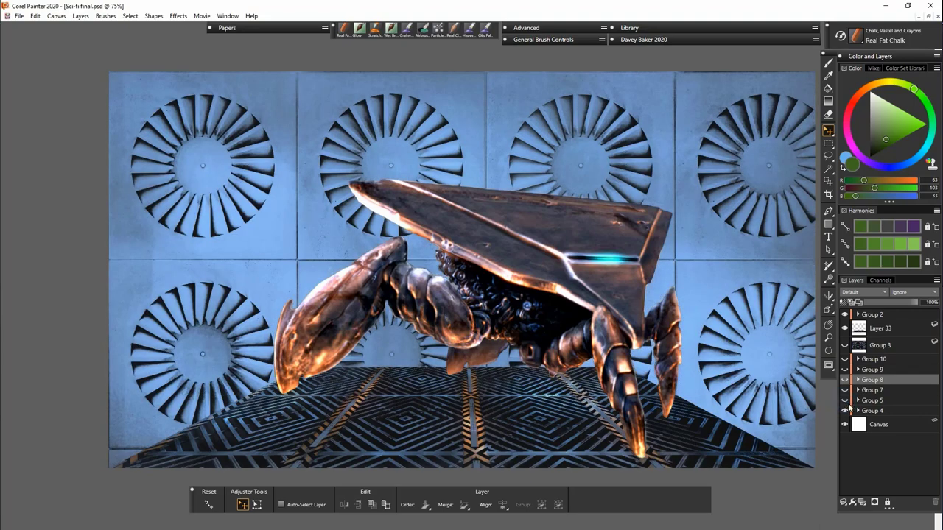